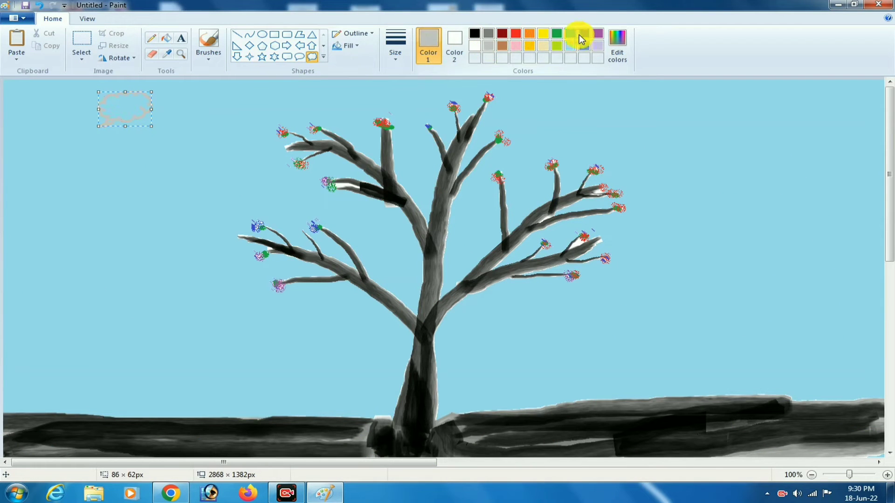
# Recolour the selected cloud callout's outline light yellow and draw four more cloud callouts of varying widths across the upper sky
pyautogui.click(501, 32)
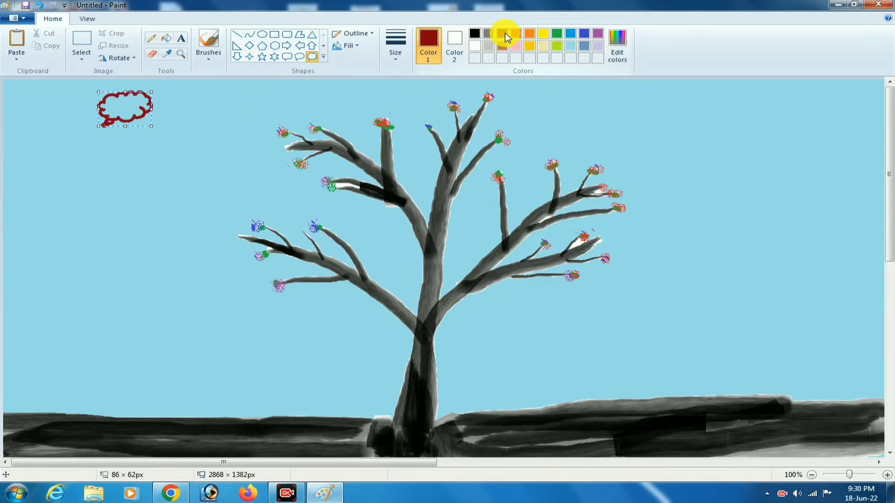
pyautogui.click(542, 45)
pyautogui.moveTo(215, 85); pyautogui.dragTo(269, 110)
pyautogui.moveTo(611, 87); pyautogui.dragTo(626, 101)
pyautogui.moveTo(688, 85); pyautogui.dragTo(770, 104)
pyautogui.moveTo(827, 88); pyautogui.dragTo(863, 118)
pyautogui.click(809, 233)
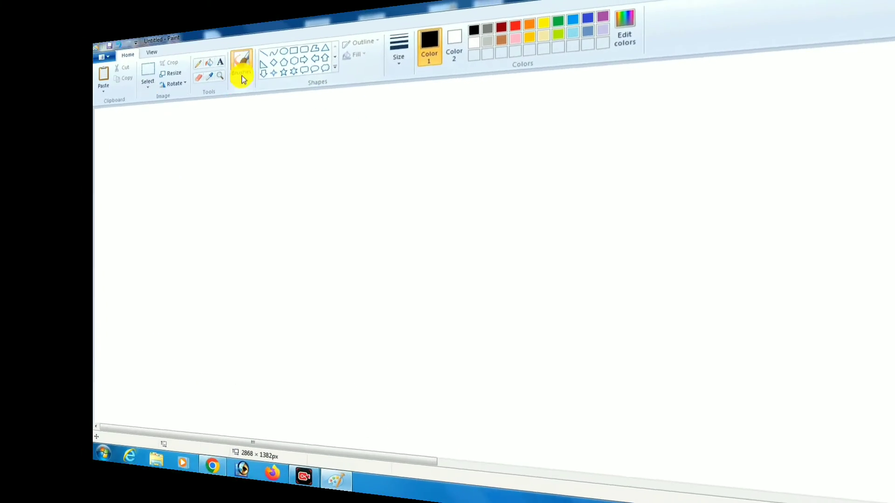
# Paint a tall black tree trunk in the middle of the blank canvas with the Watercolor brush at the thickest size
pyautogui.click(209, 58)
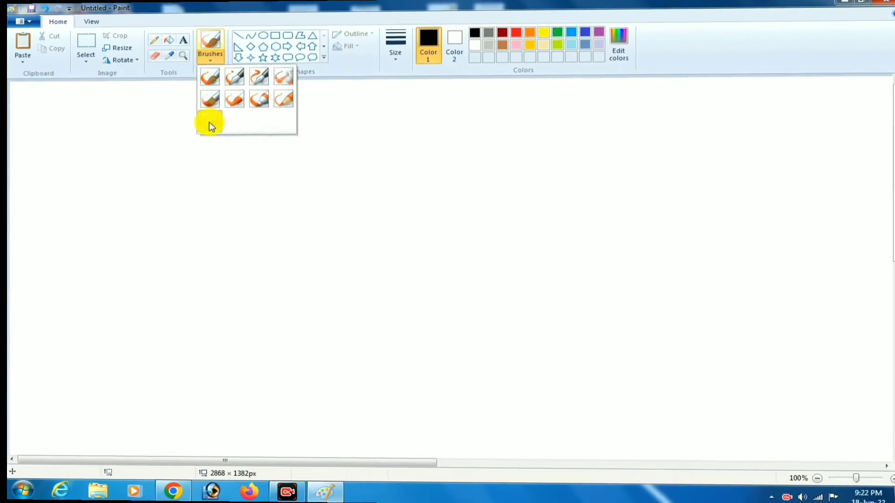
pyautogui.click(395, 45)
pyautogui.click(407, 144)
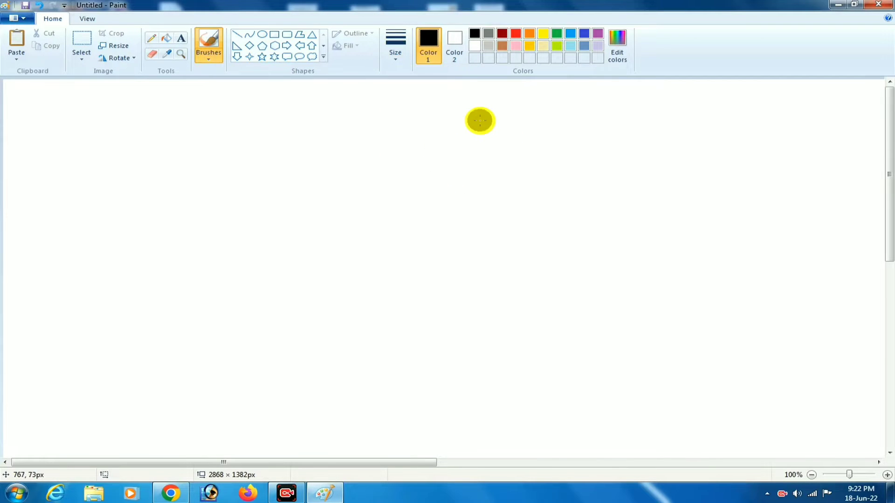
pyautogui.moveTo(480, 121)
pyautogui.mouseDown()
pyautogui.moveTo(454, 166)
pyautogui.moveTo(411, 447)
pyautogui.mouseUp()
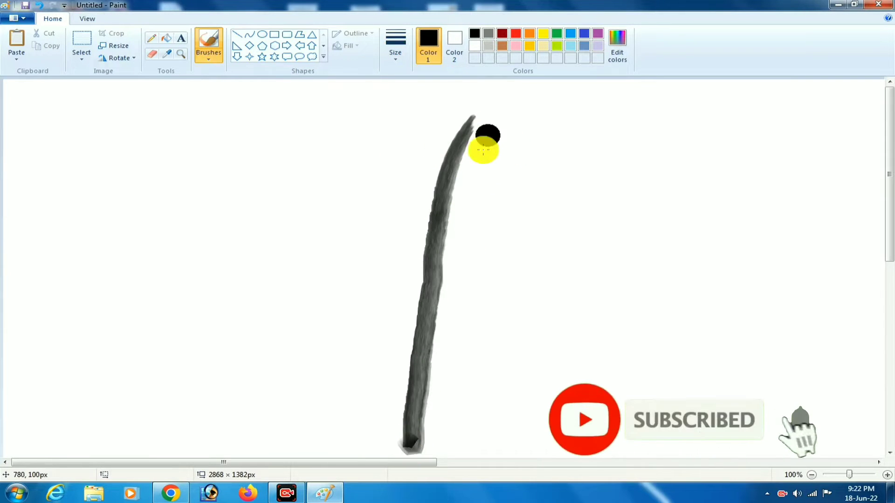
pyautogui.moveTo(617, 151)
pyautogui.mouseDown()
pyautogui.moveTo(568, 170)
pyautogui.moveTo(442, 288)
pyautogui.moveTo(521, 217)
pyautogui.moveTo(612, 208)
pyautogui.moveTo(485, 228)
pyautogui.mouseUp()
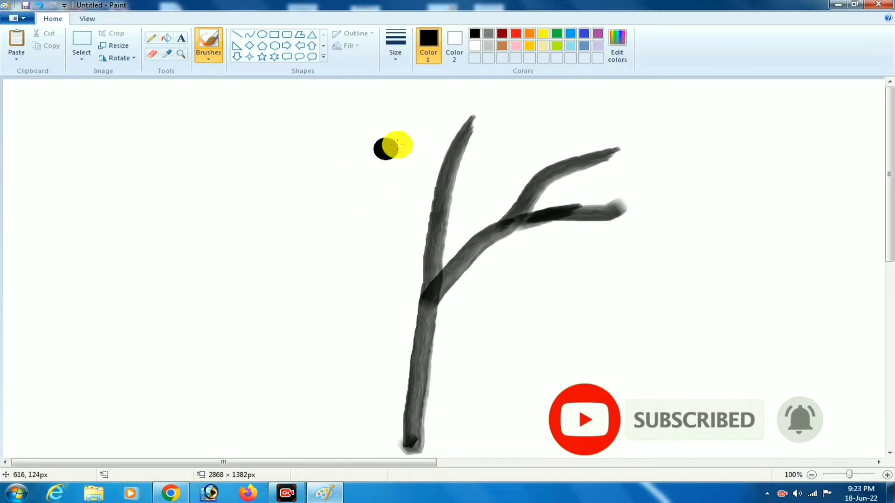
pyautogui.moveTo(379, 157)
pyautogui.mouseDown()
pyautogui.moveTo(423, 223)
pyautogui.moveTo(428, 273)
pyautogui.mouseUp()
pyautogui.moveTo(272, 206)
pyautogui.mouseDown()
pyautogui.moveTo(387, 328)
pyautogui.moveTo(412, 378)
pyautogui.mouseUp()
pyautogui.moveTo(256, 261); pyautogui.dragTo(379, 316)
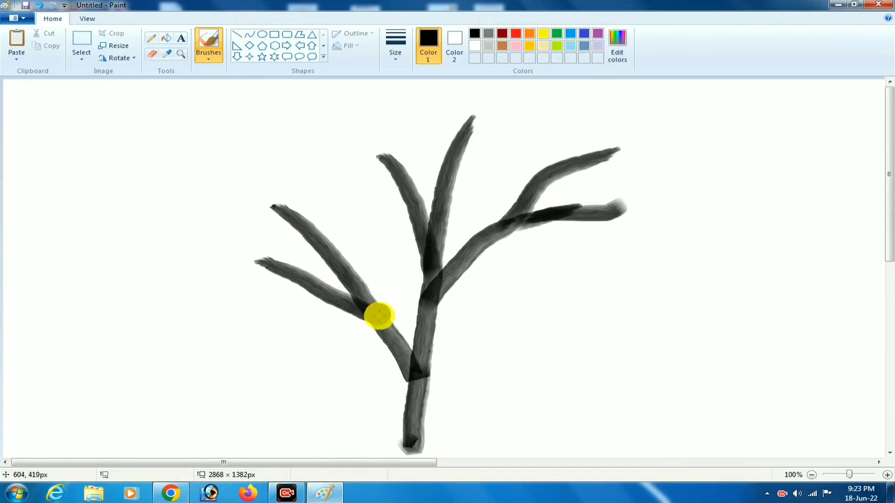
pyautogui.moveTo(236, 180); pyautogui.dragTo(317, 236)
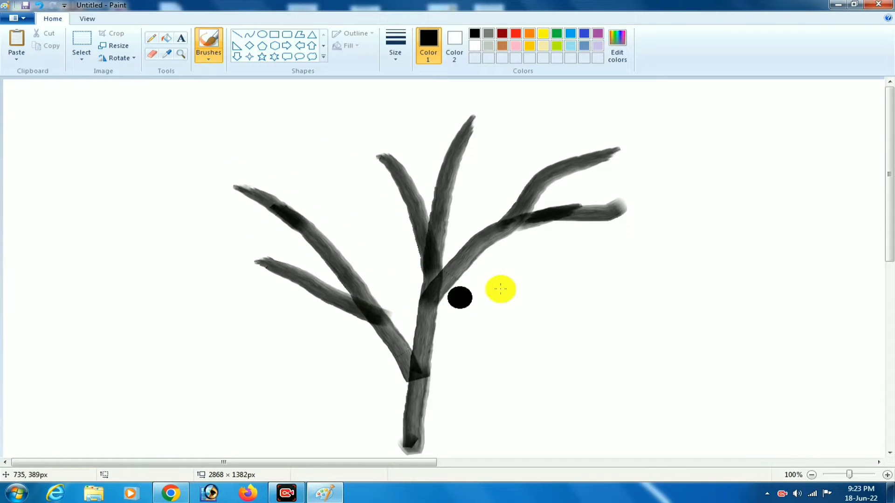
pyautogui.moveTo(603, 279); pyautogui.dragTo(424, 377)
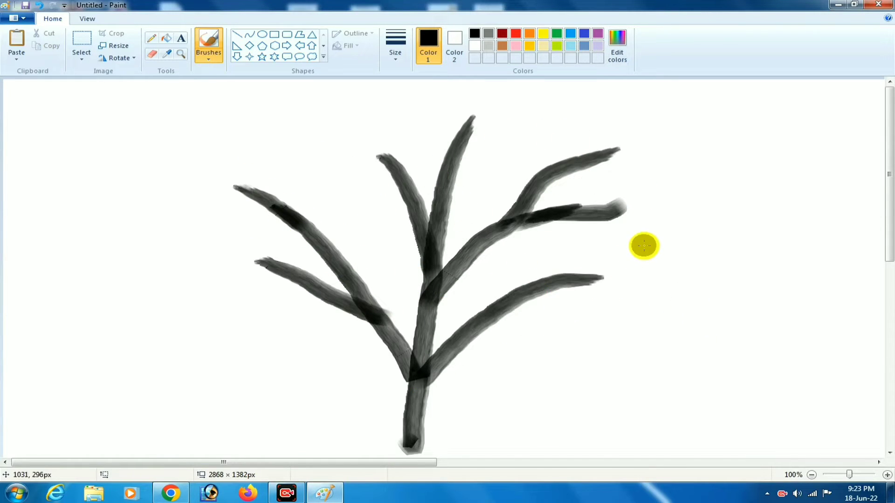
pyautogui.click(286, 146)
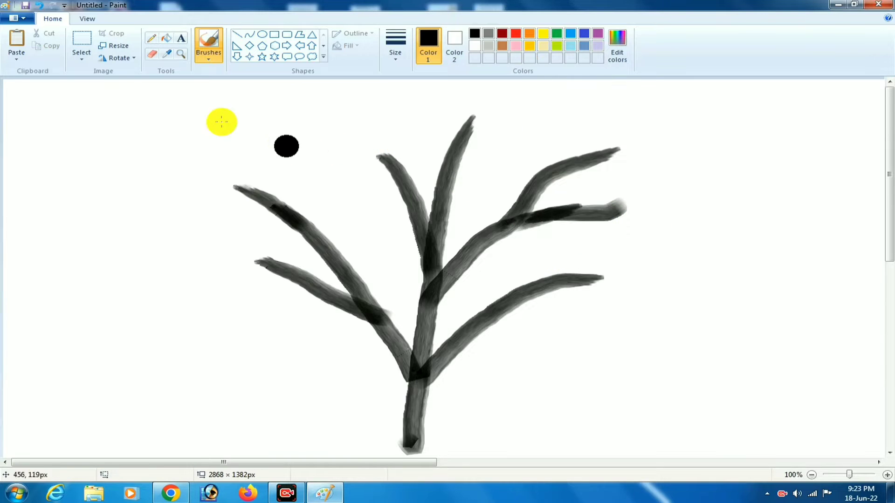
pyautogui.click(395, 52)
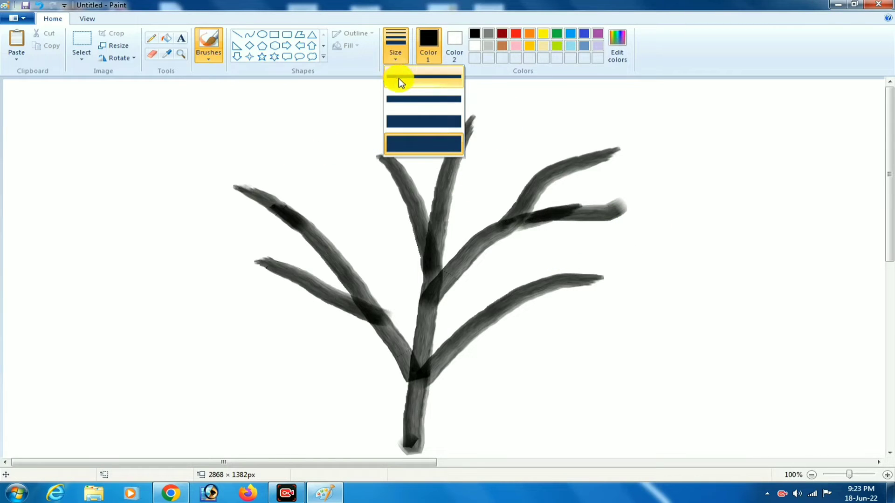
pyautogui.click(41, 6)
pyautogui.click(41, 7)
pyautogui.click(41, 6)
pyautogui.click(41, 6)
pyautogui.click(41, 7)
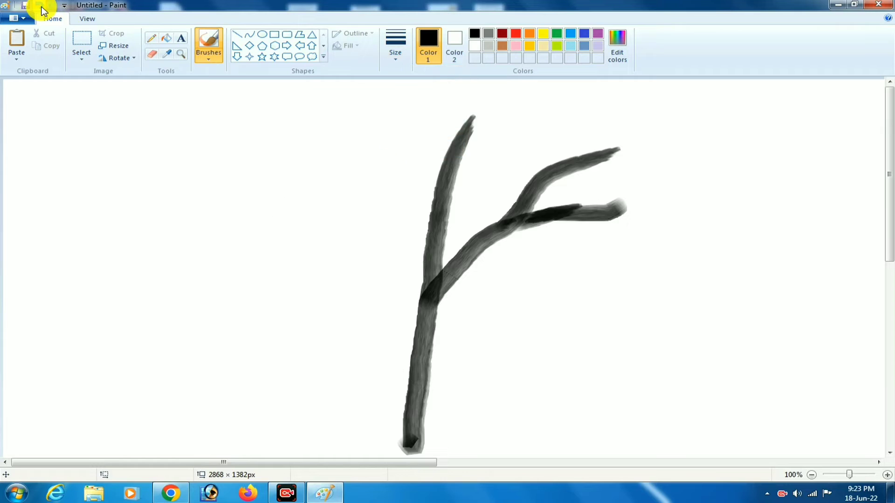
pyautogui.click(40, 7)
pyautogui.click(40, 6)
# Set the second-thickest brush size and paint the main branches, two forking to the trunk's right and three on its left side
pyautogui.click(395, 47)
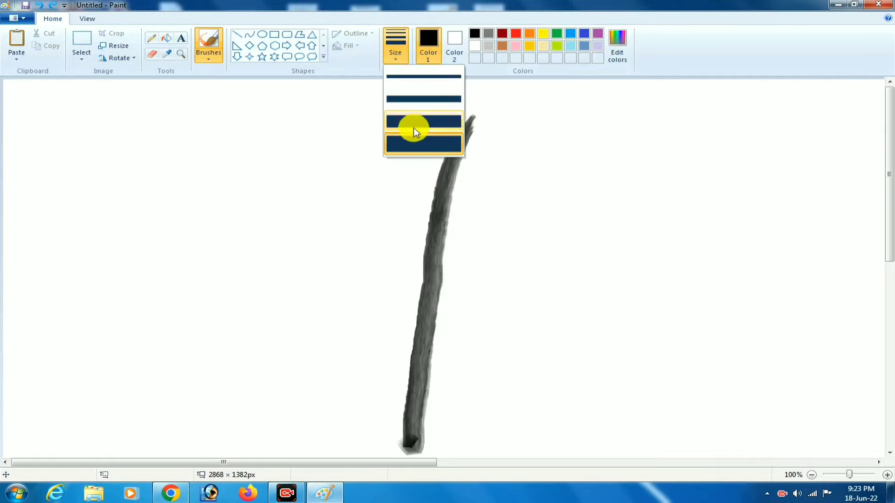
pyautogui.click(413, 128)
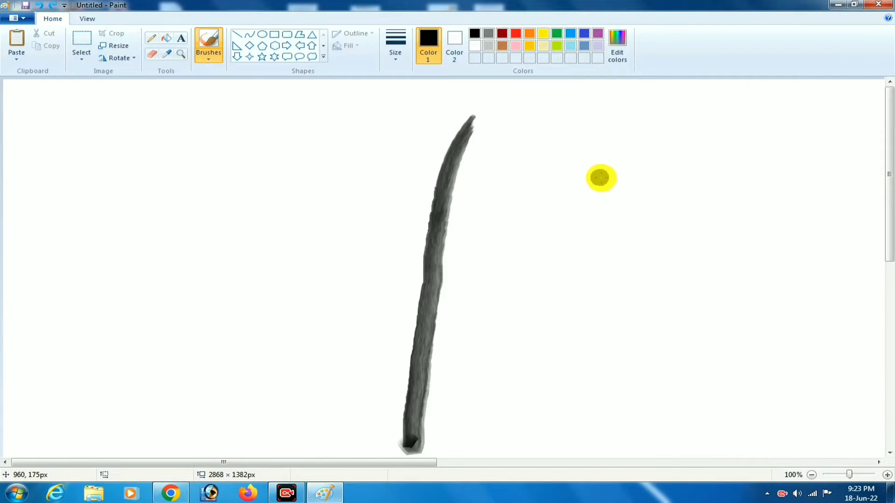
pyautogui.moveTo(604, 192)
pyautogui.mouseDown()
pyautogui.moveTo(525, 230)
pyautogui.moveTo(425, 332)
pyautogui.mouseUp()
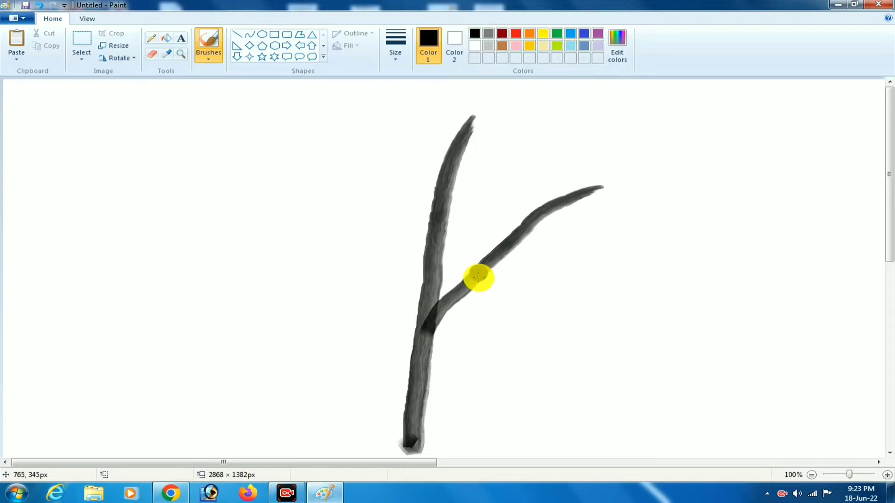
pyautogui.moveTo(601, 238)
pyautogui.mouseDown()
pyautogui.moveTo(565, 259)
pyautogui.moveTo(463, 286)
pyautogui.mouseUp()
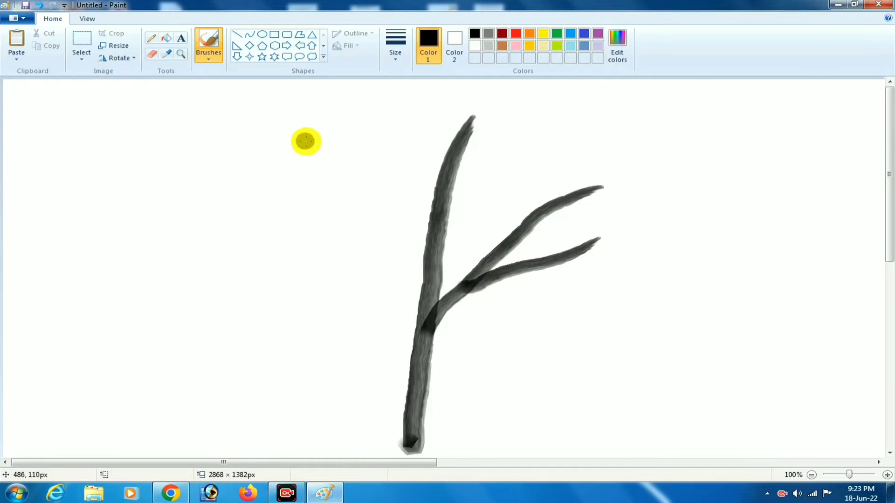
pyautogui.moveTo(288, 148)
pyautogui.mouseDown()
pyautogui.moveTo(367, 163)
pyautogui.moveTo(420, 222)
pyautogui.moveTo(432, 253)
pyautogui.mouseUp()
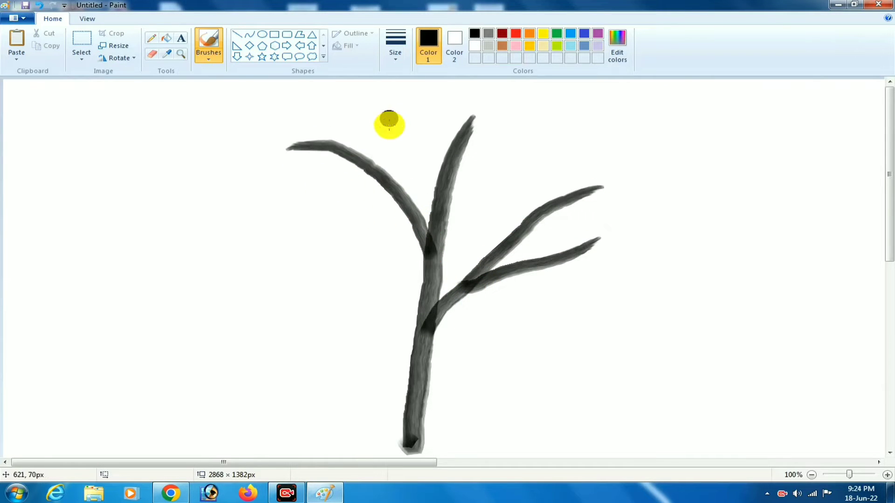
pyautogui.moveTo(385, 120); pyautogui.dragTo(388, 202)
pyautogui.moveTo(268, 251); pyautogui.dragTo(410, 318)
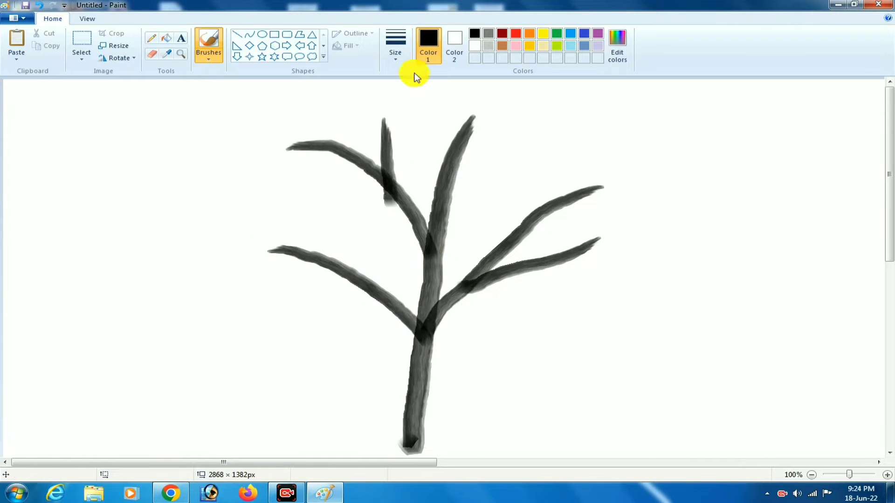
# Set the second-thinnest brush size, paint side branches above and below the lower-left branch, and extend its tip outward
pyautogui.click(395, 47)
pyautogui.click(402, 99)
pyautogui.moveTo(320, 225); pyautogui.dragTo(365, 275)
pyautogui.moveTo(276, 283); pyautogui.dragTo(338, 276)
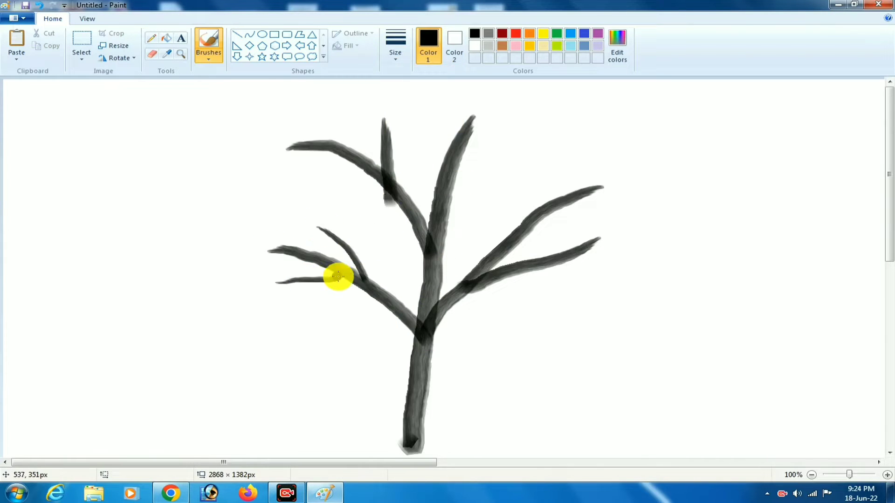
pyautogui.moveTo(237, 235); pyautogui.dragTo(287, 249)
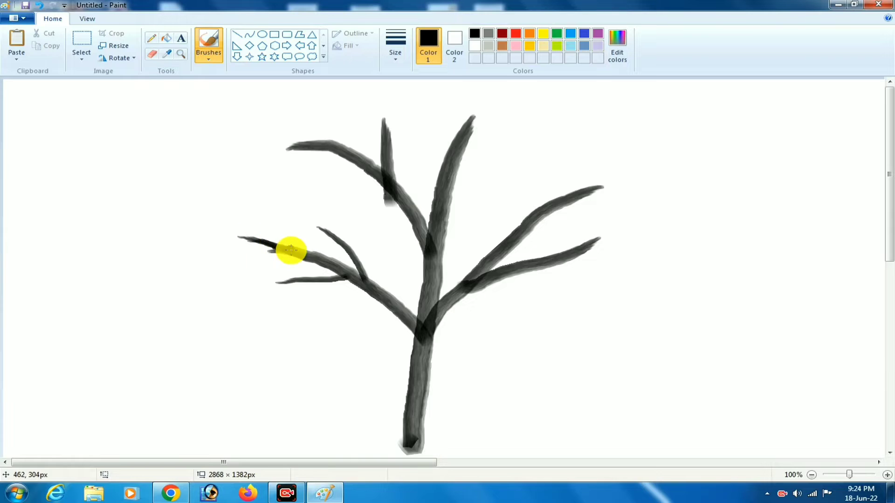
# Paint smaller side branches on the upper trunk, along the upper-right branch, and beneath the upper-left branch
pyautogui.moveTo(498, 173)
pyautogui.mouseDown()
pyautogui.moveTo(504, 194)
pyautogui.moveTo(506, 250)
pyautogui.mouseUp()
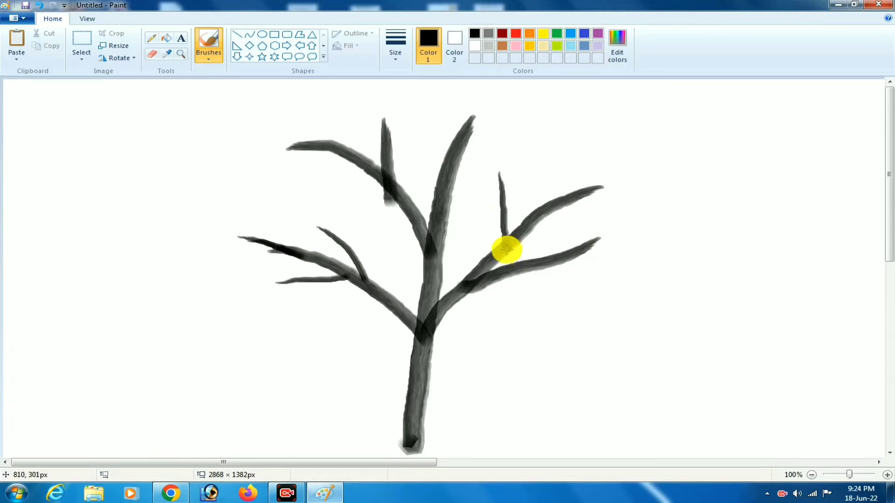
pyautogui.moveTo(451, 193); pyautogui.dragTo(500, 136)
pyautogui.moveTo(448, 170); pyautogui.dragTo(425, 121)
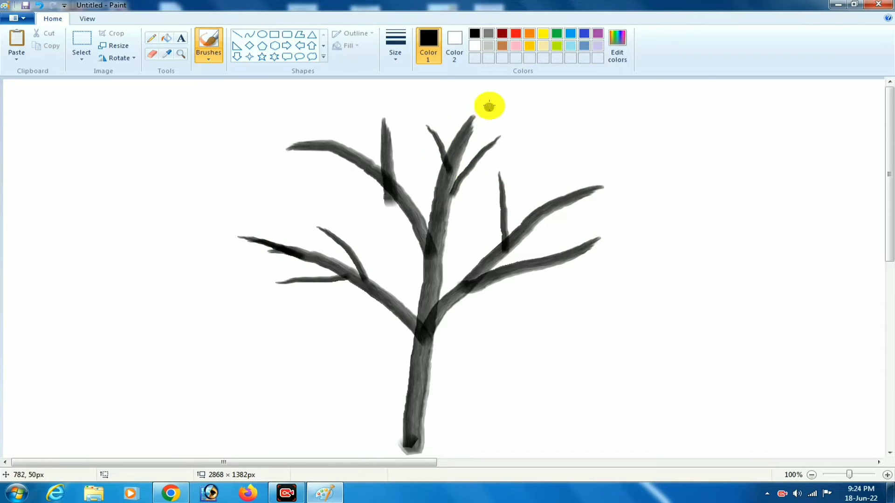
pyautogui.moveTo(487, 99); pyautogui.dragTo(466, 139)
pyautogui.moveTo(554, 167); pyautogui.dragTo(552, 215)
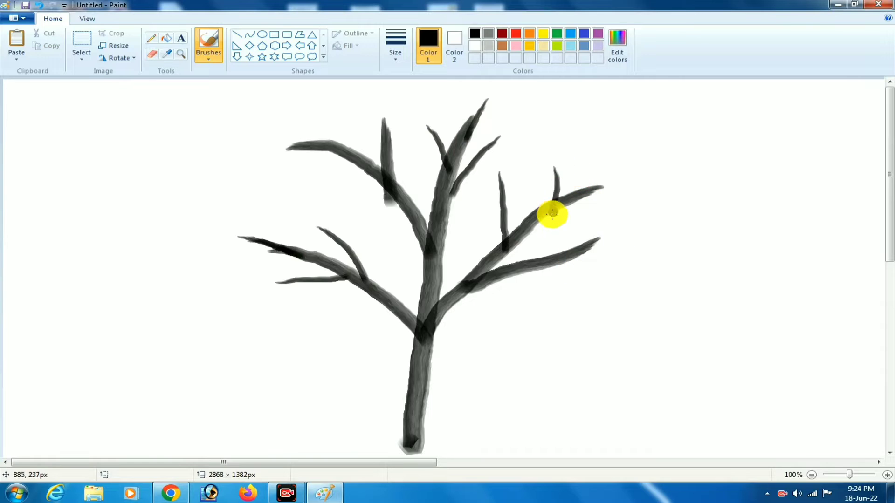
pyautogui.moveTo(620, 209); pyautogui.dragTo(531, 229)
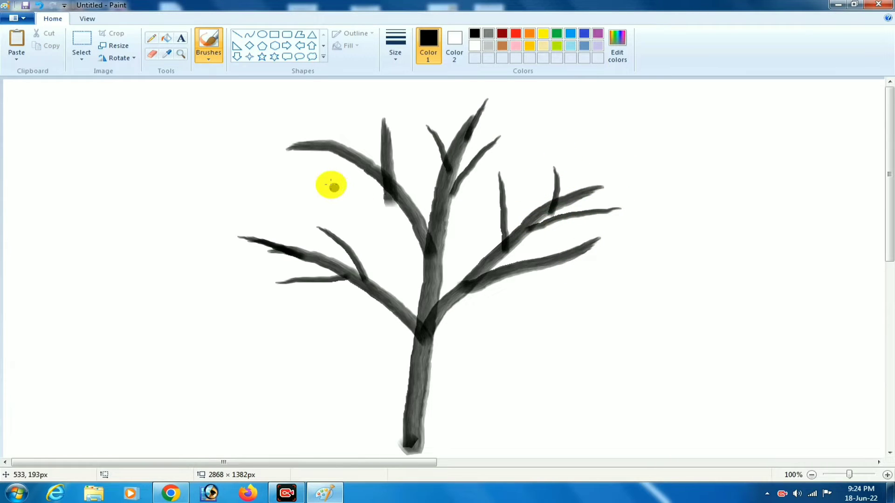
pyautogui.moveTo(327, 182); pyautogui.dragTo(390, 194)
# Set the thinnest brush size and paint fine twigs on the upper-left, top, right and lower-left branches
pyautogui.click(406, 55)
pyautogui.click(446, 76)
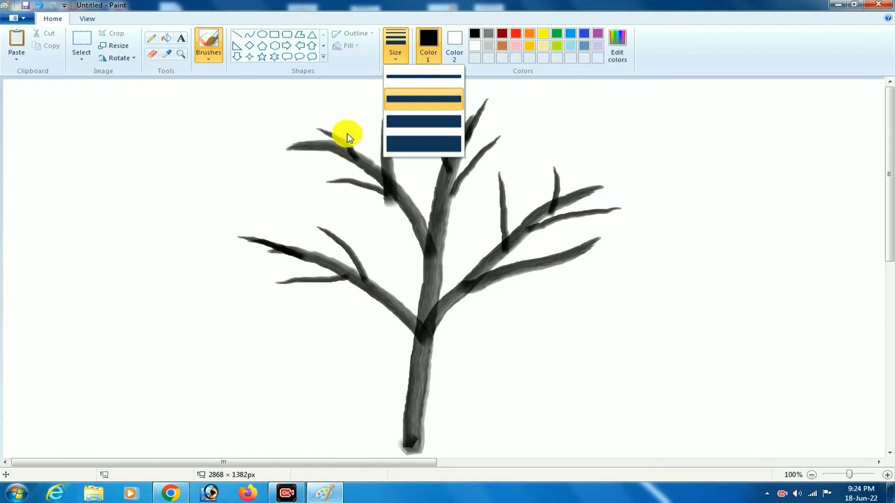
pyautogui.moveTo(287, 134); pyautogui.dragTo(326, 150)
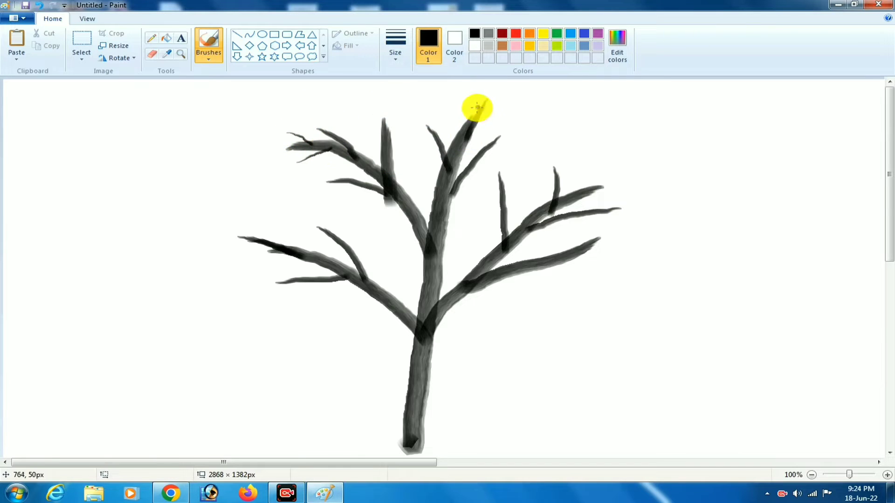
pyautogui.moveTo(453, 108); pyautogui.dragTo(461, 140)
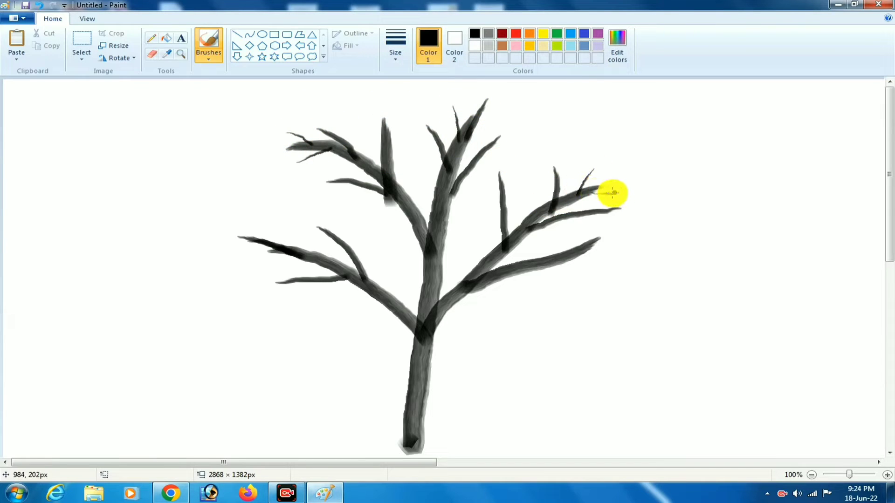
pyautogui.moveTo(613, 193); pyautogui.dragTo(579, 195)
pyautogui.moveTo(546, 241); pyautogui.dragTo(521, 262)
pyautogui.moveTo(586, 234)
pyautogui.mouseDown()
pyautogui.moveTo(542, 256)
pyautogui.moveTo(562, 256)
pyautogui.moveTo(572, 275)
pyautogui.moveTo(512, 276)
pyautogui.mouseUp()
pyautogui.moveTo(609, 257); pyautogui.dragTo(567, 261)
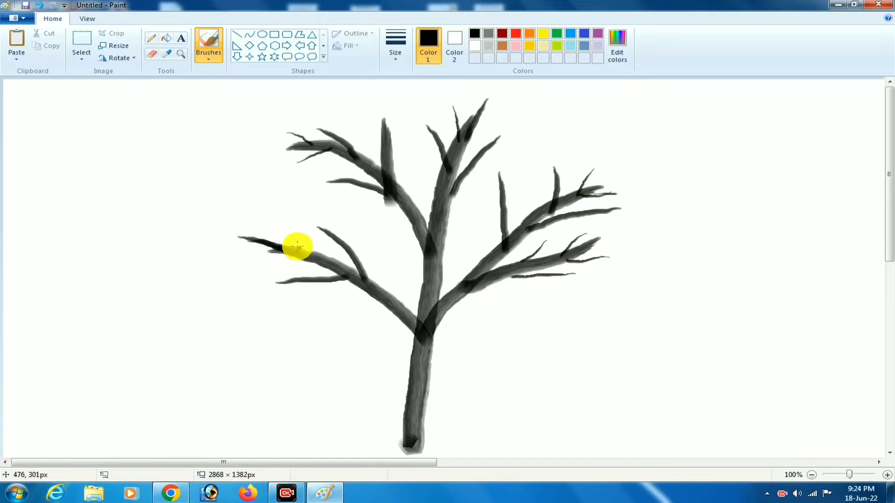
pyautogui.moveTo(263, 226); pyautogui.dragTo(292, 247)
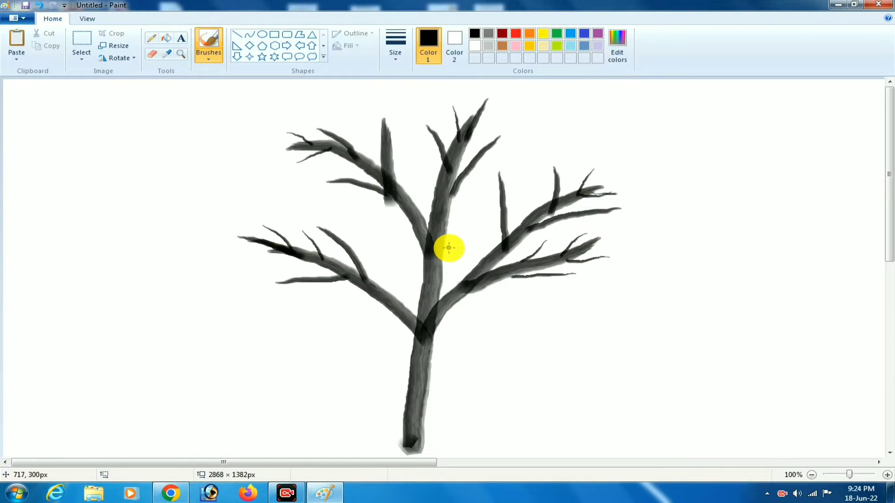
# Set the second-thinnest brush size and paint another dark stroke along the underside of the small branch below the upper-left limb
pyautogui.click(395, 53)
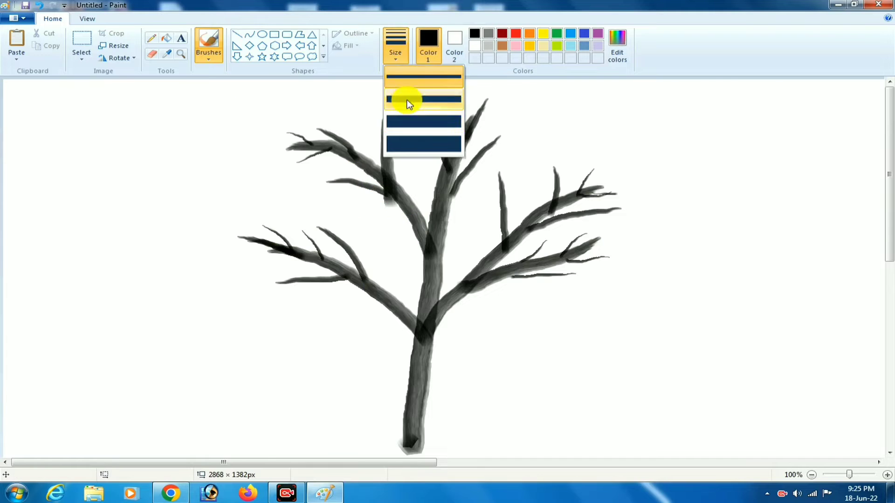
pyautogui.click(407, 101)
pyautogui.click(401, 55)
pyautogui.click(408, 100)
pyautogui.moveTo(339, 186); pyautogui.dragTo(403, 202)
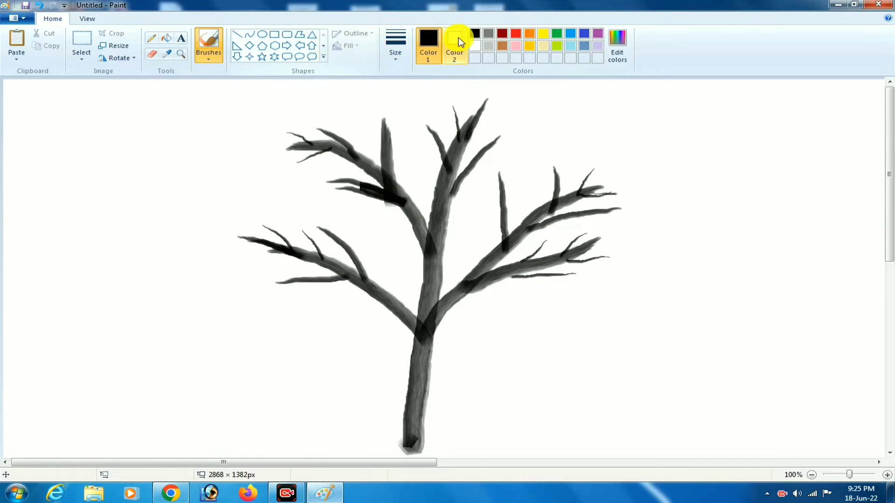
# With the Airbrush in green at the second-thinnest size, dab foliage on one lower-left twig, the treetop and the right-hand branch tips
pyautogui.click(216, 55)
pyautogui.click(260, 88)
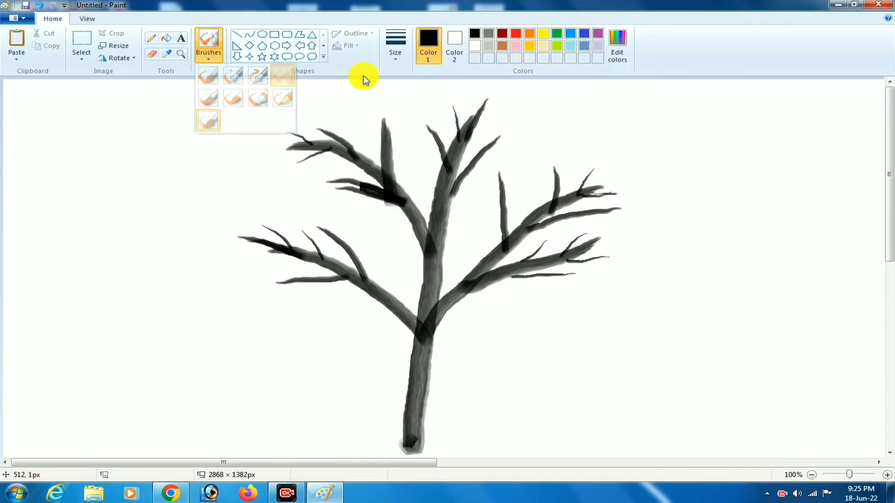
pyautogui.click(395, 49)
pyautogui.click(401, 117)
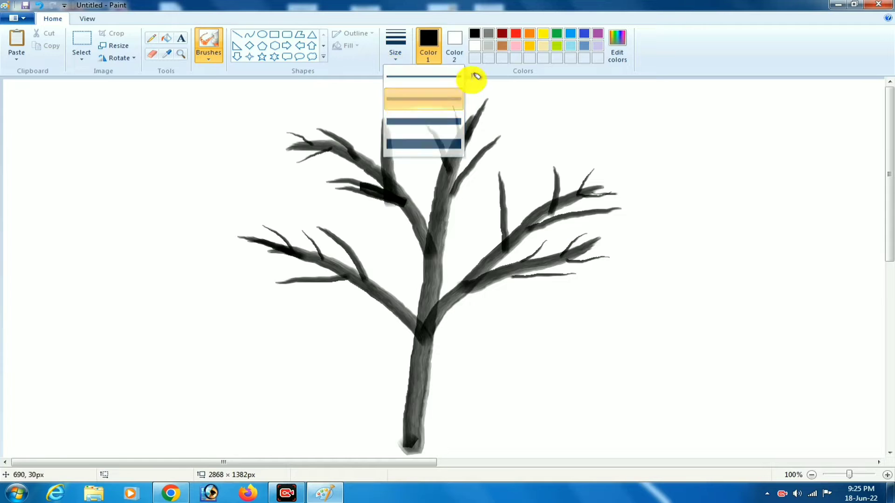
pyautogui.click(515, 33)
pyautogui.click(557, 33)
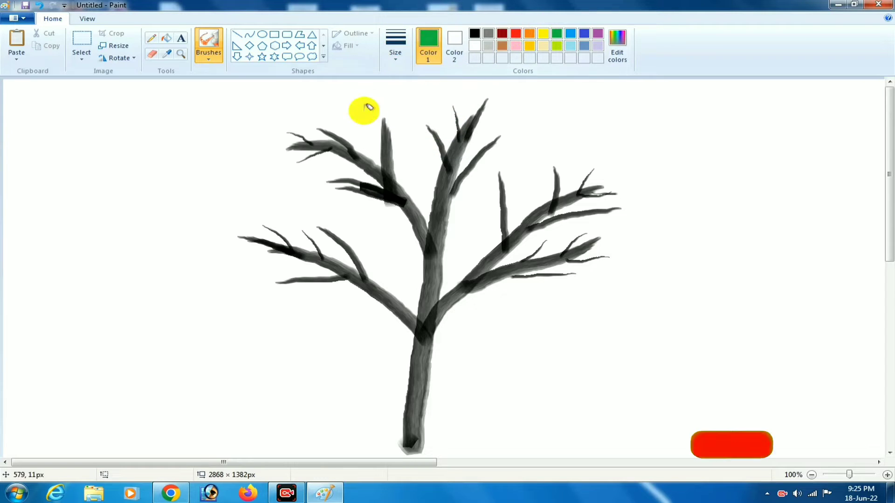
pyautogui.click(318, 228)
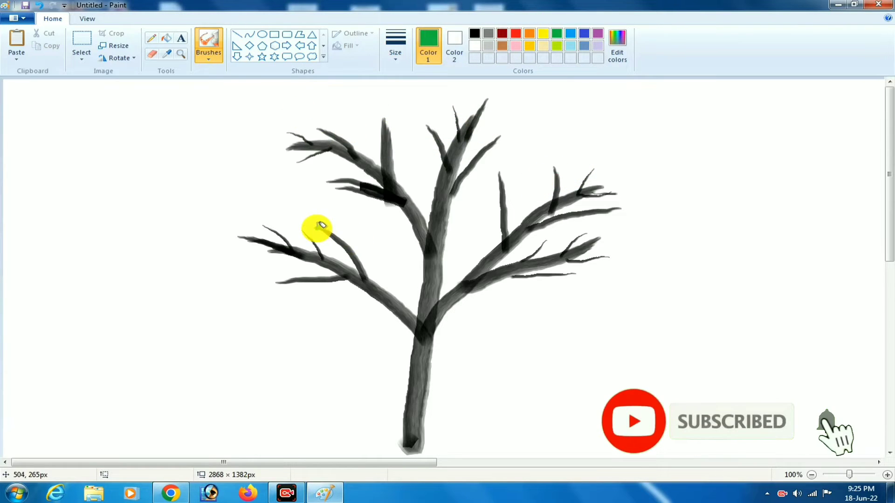
pyautogui.click(486, 100)
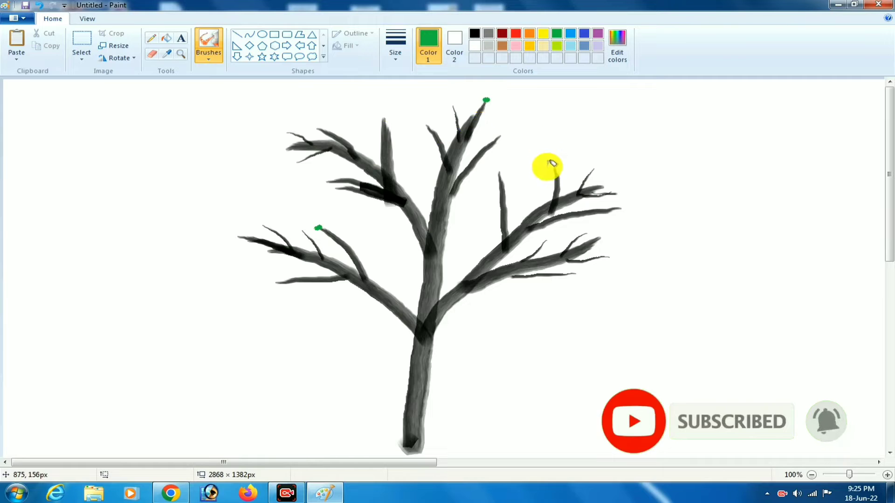
pyautogui.click(592, 172)
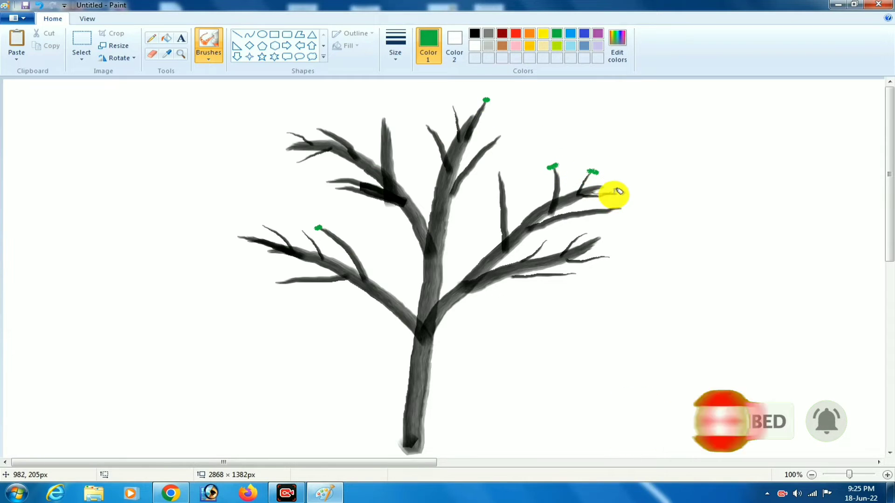
pyautogui.click(615, 195)
pyautogui.click(617, 209)
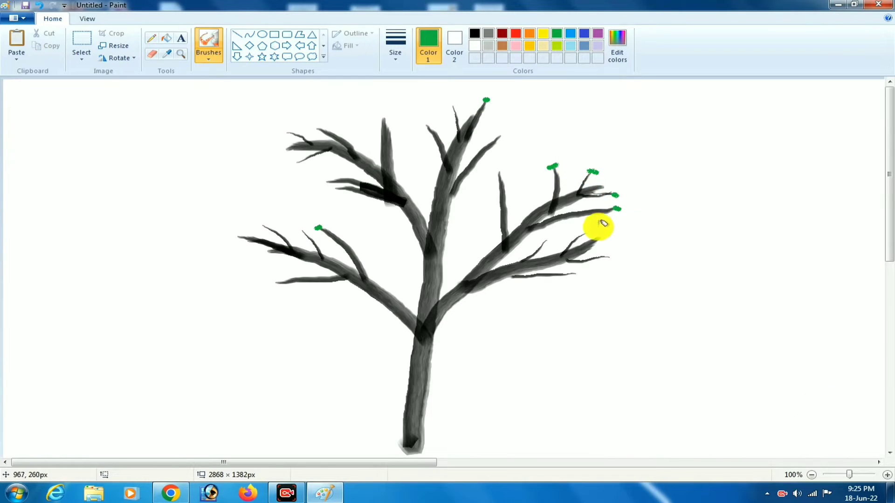
pyautogui.click(543, 242)
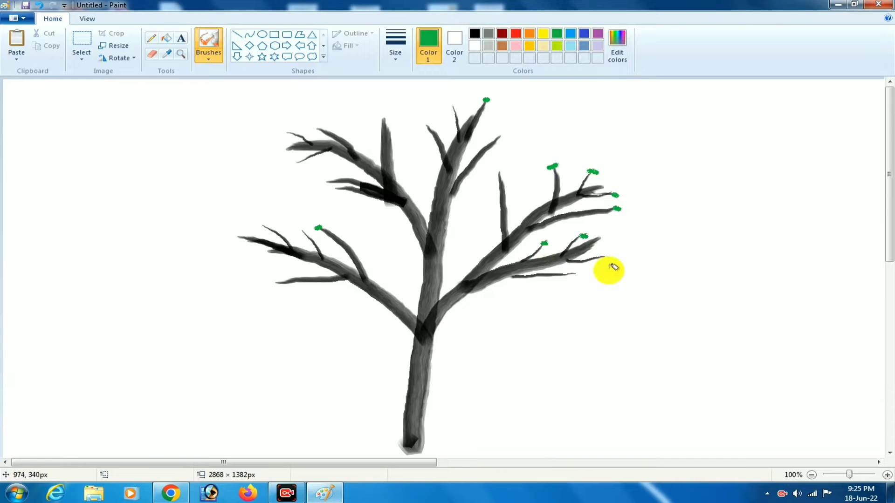
# Dab green foliage on the remaining tips of the upper-left, lower-left, inner-right and upper trunk branches
pyautogui.click(317, 129)
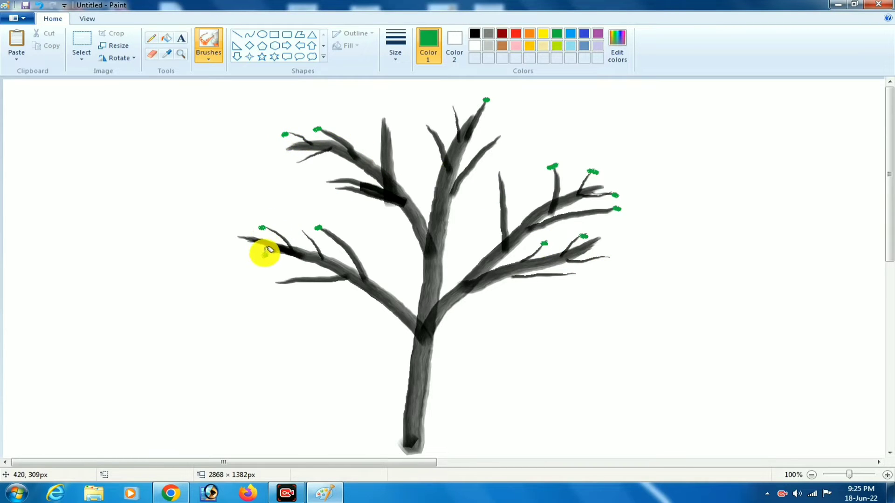
pyautogui.click(276, 282)
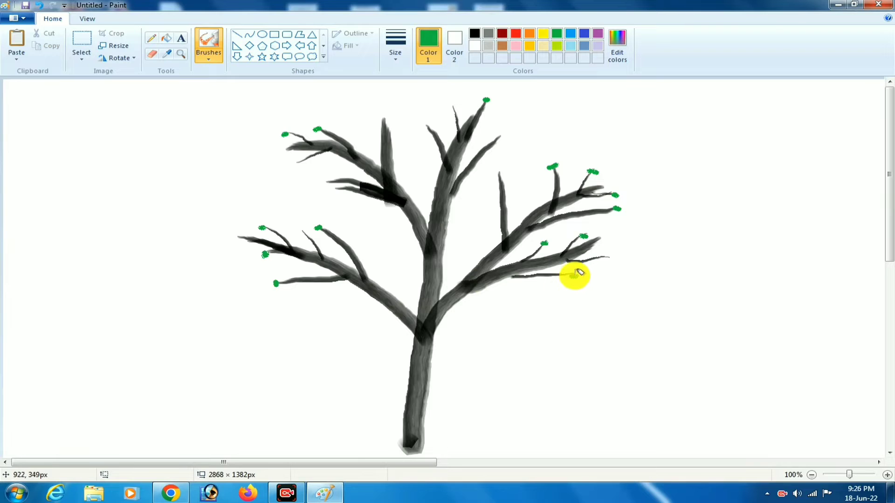
pyautogui.click(498, 174)
pyautogui.click(499, 139)
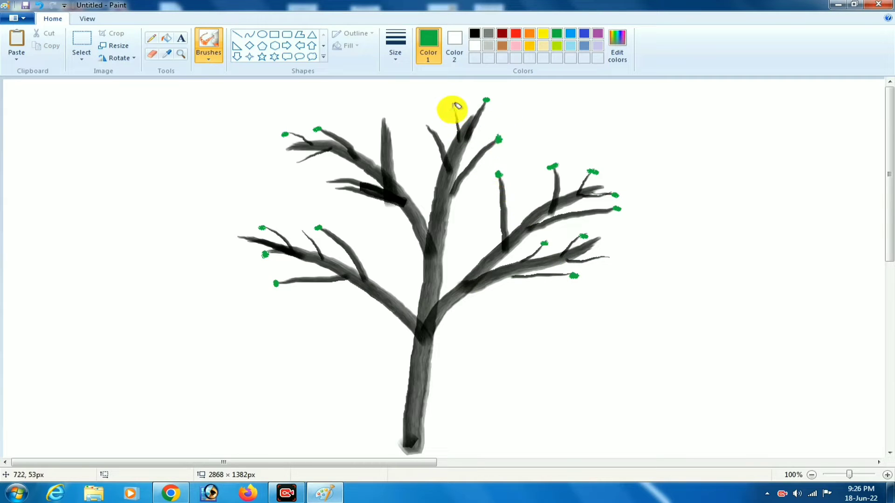
pyautogui.click(429, 126)
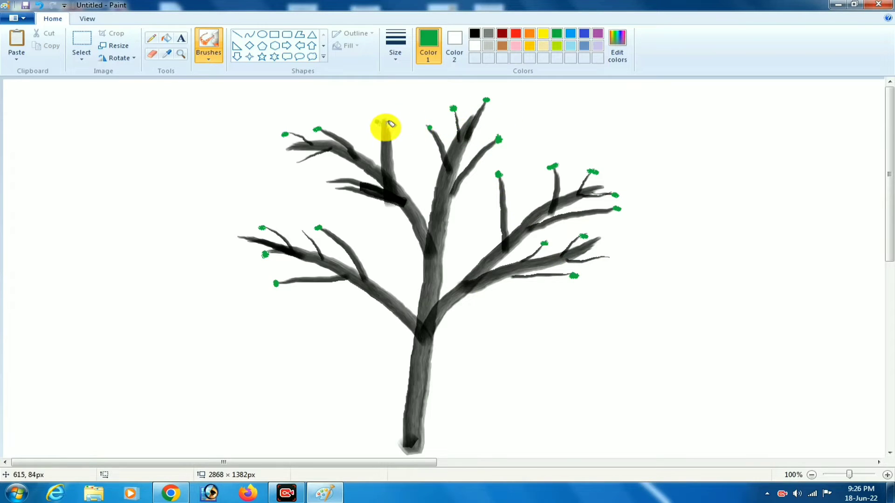
pyautogui.click(382, 122)
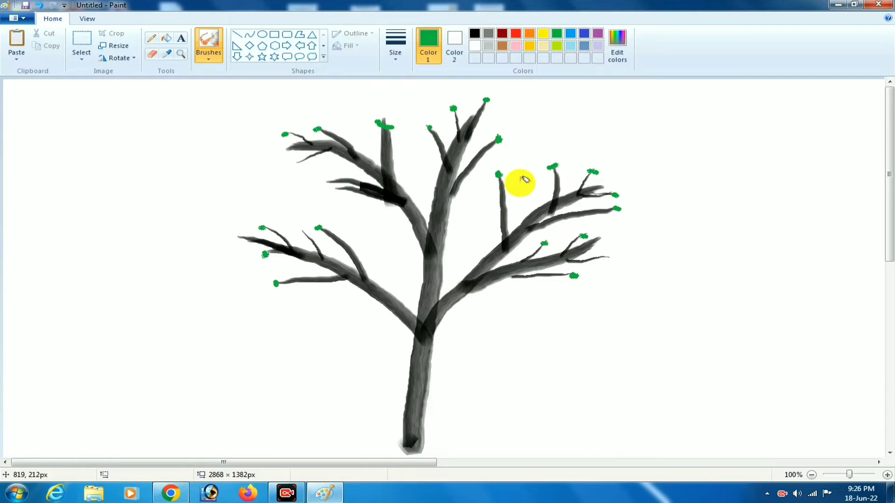
# Spray red foliage over the tips of the upper-left, top and right-hand branches at the second-thinnest size
pyautogui.click(516, 34)
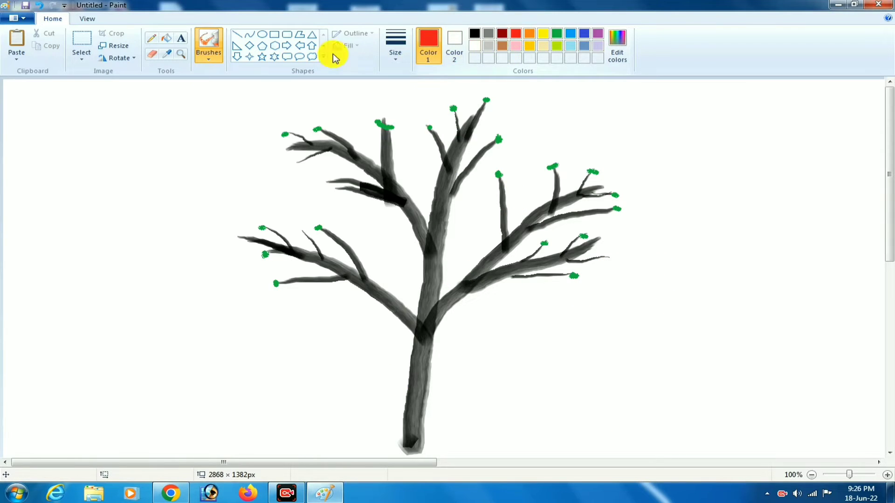
pyautogui.click(397, 57)
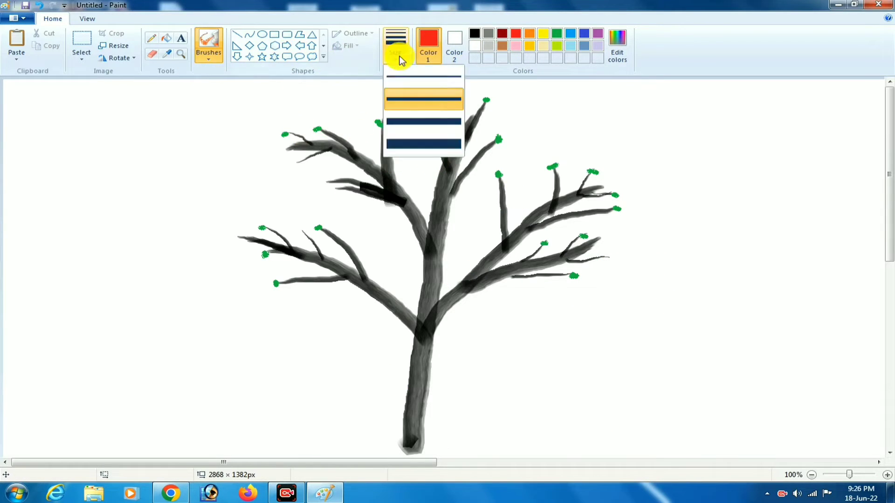
pyautogui.click(401, 103)
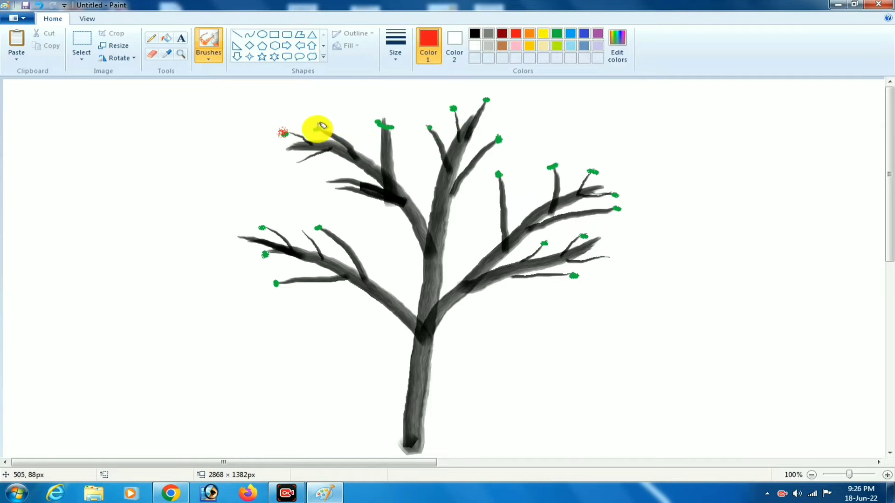
pyautogui.click(383, 122)
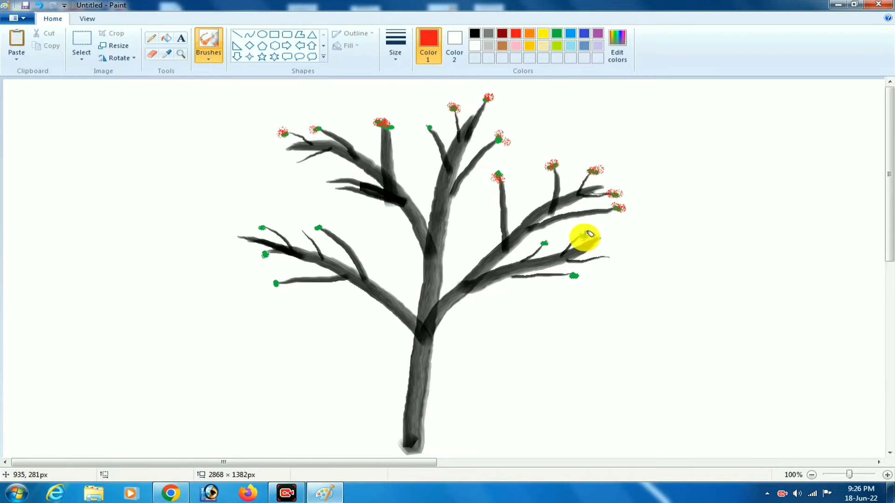
pyautogui.click(606, 259)
pyautogui.click(575, 275)
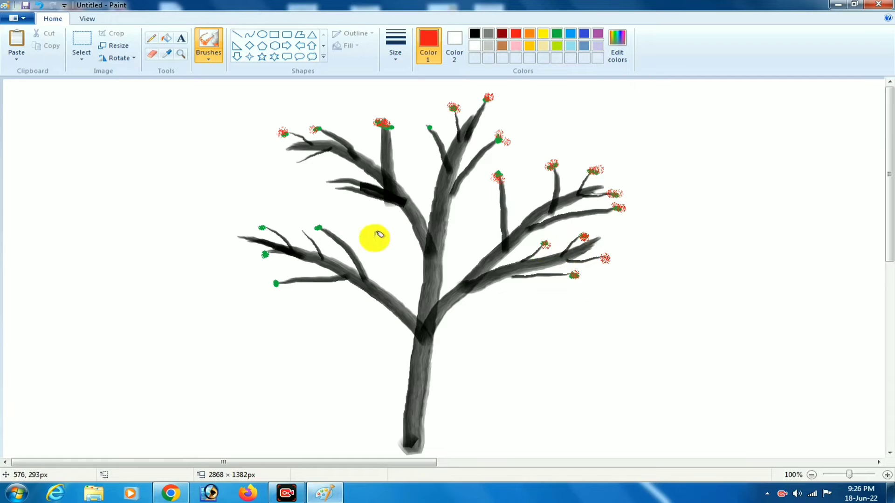
# Spray blue on the lower-left branch's upper twigs, and purple on its lower twigs, the lowest right twig and the small branch above
pyautogui.click(584, 34)
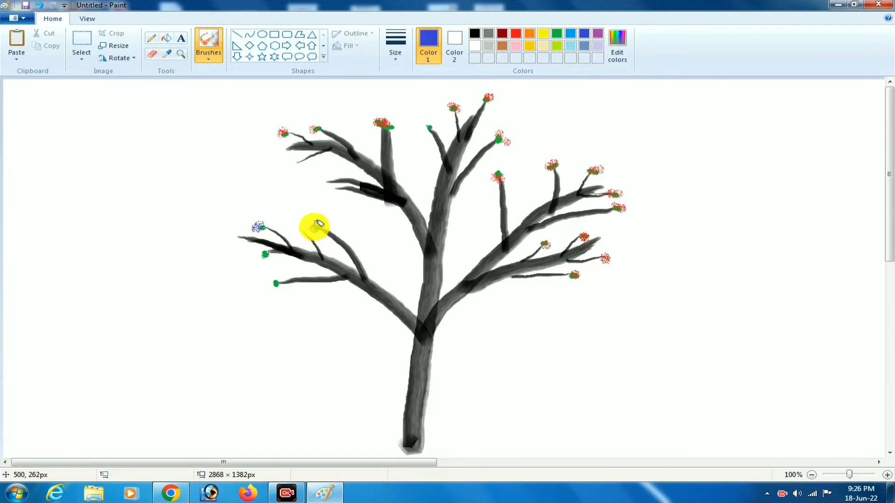
pyautogui.click(598, 34)
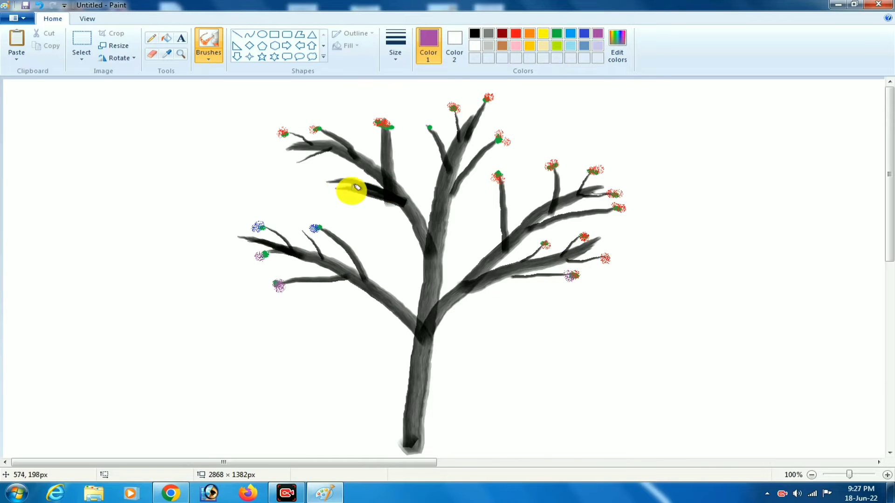
pyautogui.click(516, 34)
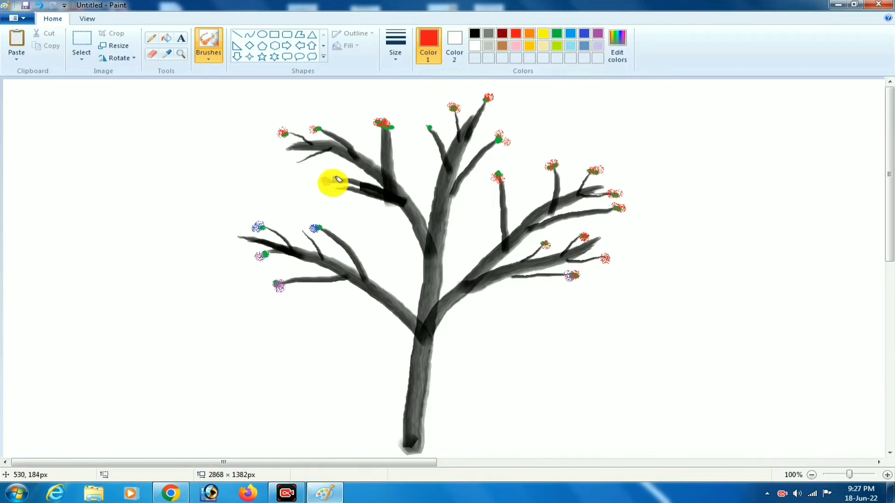
# Spray green on the small branch below the upper-left limb, and red on the twig above it and the upper-right branch's end
pyautogui.click(557, 34)
pyautogui.click(331, 188)
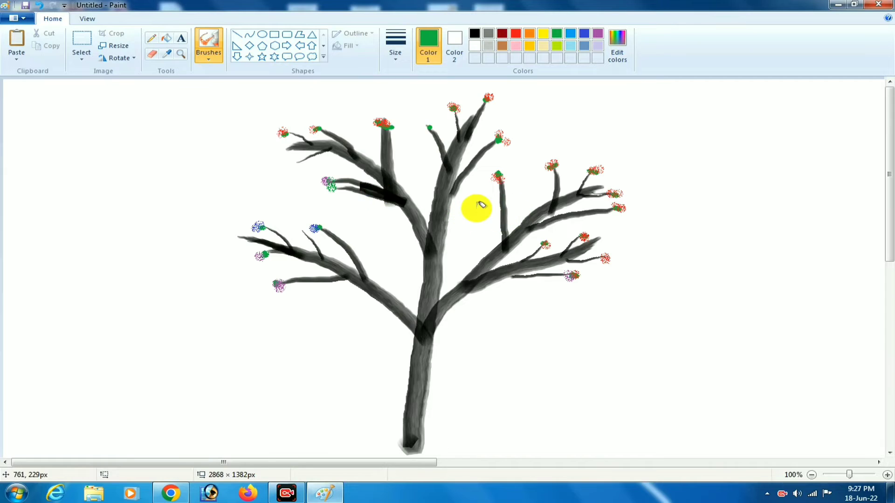
pyautogui.click(516, 34)
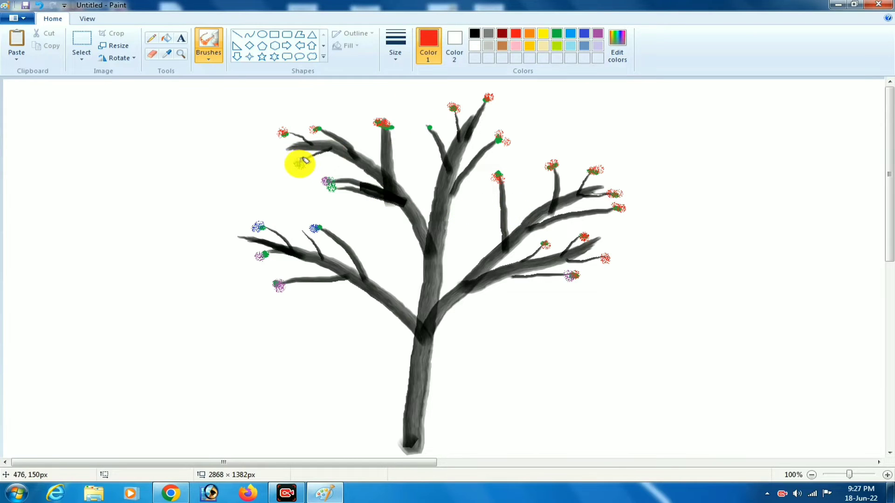
pyautogui.click(604, 188)
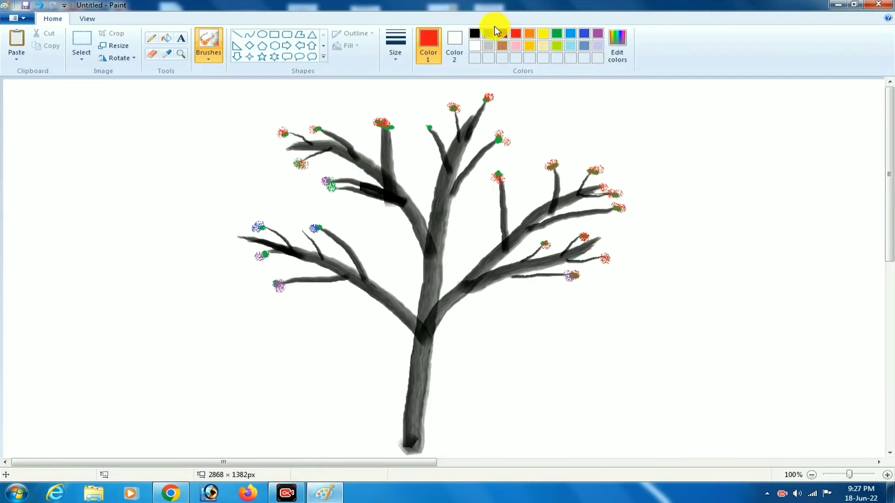
# Add small blue strokes to the foliage clusters across the tree with the second calligraphy brush
pyautogui.click(584, 34)
pyautogui.click(221, 56)
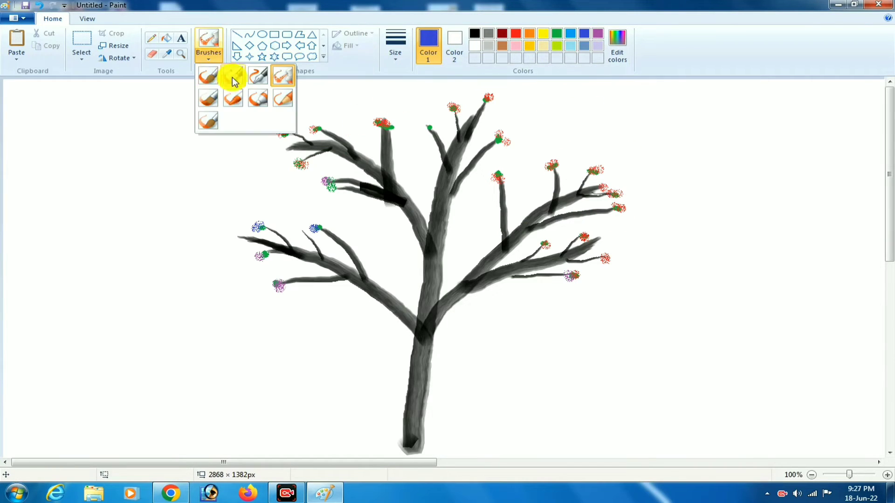
pyautogui.click(261, 83)
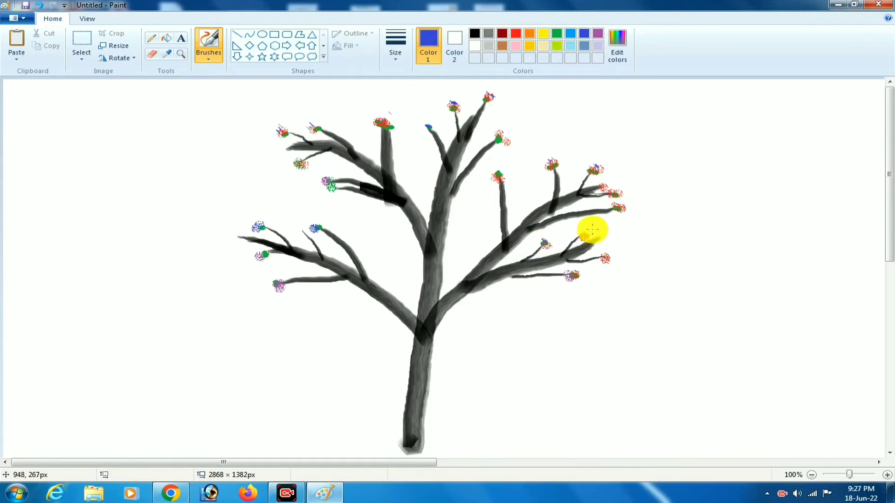
pyautogui.click(566, 326)
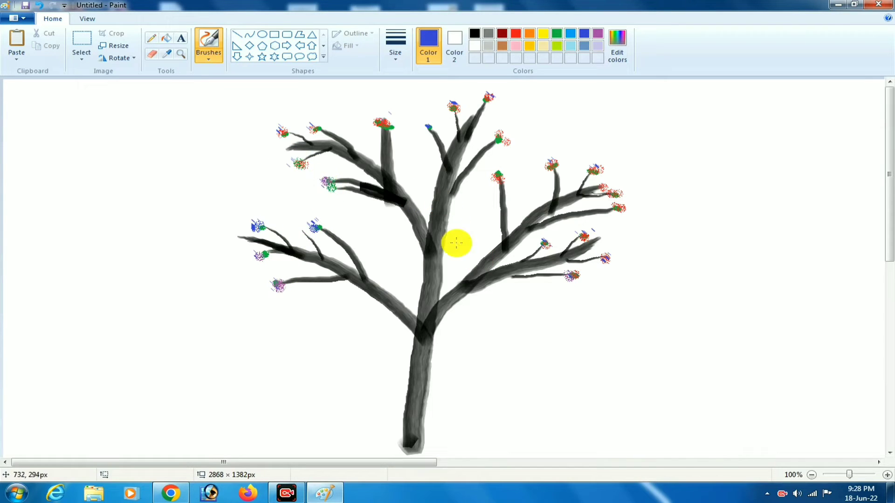
# Thicken and widen the lower trunk on both sides with the Watercolor brush in black at the thickest size
pyautogui.click(210, 55)
pyautogui.click(213, 118)
pyautogui.click(475, 34)
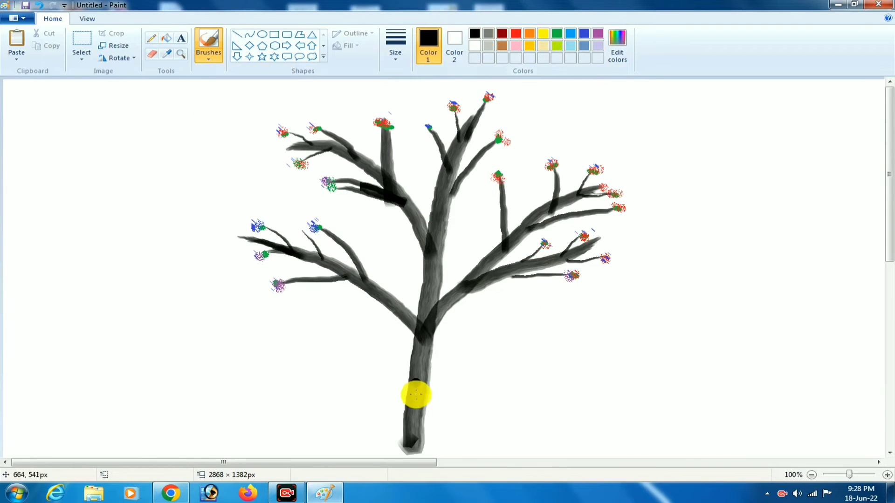
pyautogui.click(399, 58)
pyautogui.click(406, 145)
pyautogui.moveTo(417, 360); pyautogui.dragTo(399, 447)
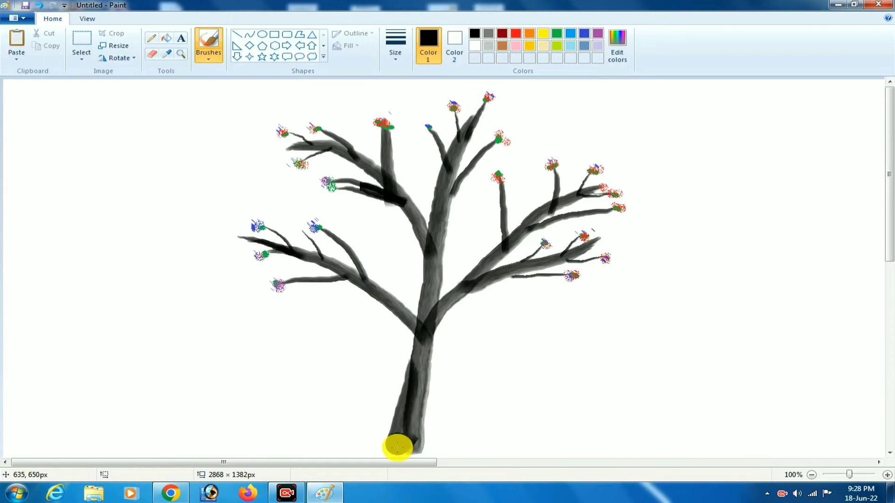
pyautogui.moveTo(429, 378)
pyautogui.mouseDown()
pyautogui.moveTo(422, 419)
pyautogui.moveTo(421, 377)
pyautogui.moveTo(428, 450)
pyautogui.moveTo(422, 403)
pyautogui.moveTo(433, 339)
pyautogui.moveTo(422, 455)
pyautogui.mouseUp()
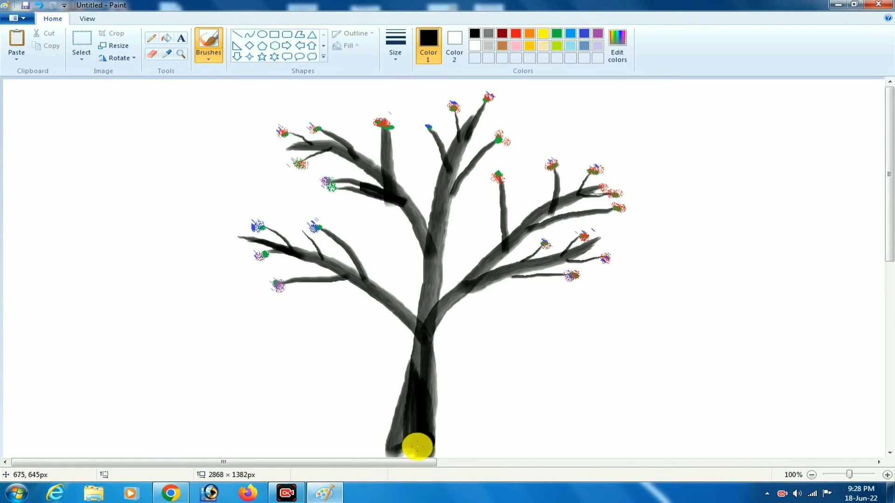
# Paint a dark gray band of ground across the canvas on both sides of the trunk base and fill its gaps
pyautogui.click(489, 34)
pyautogui.moveTo(35, 440)
pyautogui.mouseDown()
pyautogui.moveTo(377, 446)
pyautogui.moveTo(32, 457)
pyautogui.moveTo(226, 458)
pyautogui.moveTo(26, 454)
pyautogui.moveTo(242, 442)
pyautogui.moveTo(72, 425)
pyautogui.moveTo(380, 428)
pyautogui.moveTo(7, 432)
pyautogui.moveTo(366, 442)
pyautogui.moveTo(286, 453)
pyautogui.moveTo(420, 444)
pyautogui.moveTo(390, 427)
pyautogui.moveTo(336, 453)
pyautogui.moveTo(472, 448)
pyautogui.moveTo(449, 439)
pyautogui.moveTo(509, 429)
pyautogui.moveTo(444, 446)
pyautogui.moveTo(728, 442)
pyautogui.moveTo(747, 420)
pyautogui.moveTo(718, 428)
pyautogui.moveTo(479, 426)
pyautogui.moveTo(783, 425)
pyautogui.mouseUp()
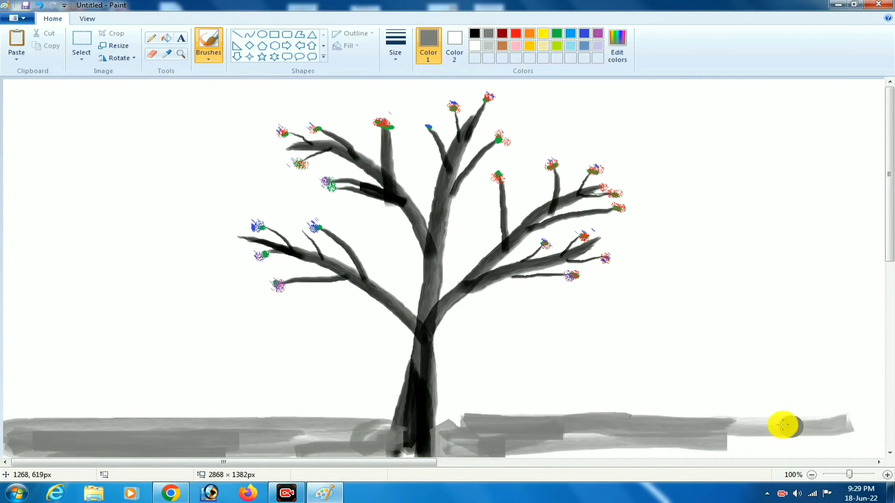
pyautogui.click(888, 434)
pyautogui.scroll(5, 757, 382)
pyautogui.scroll(-3, 752, 373)
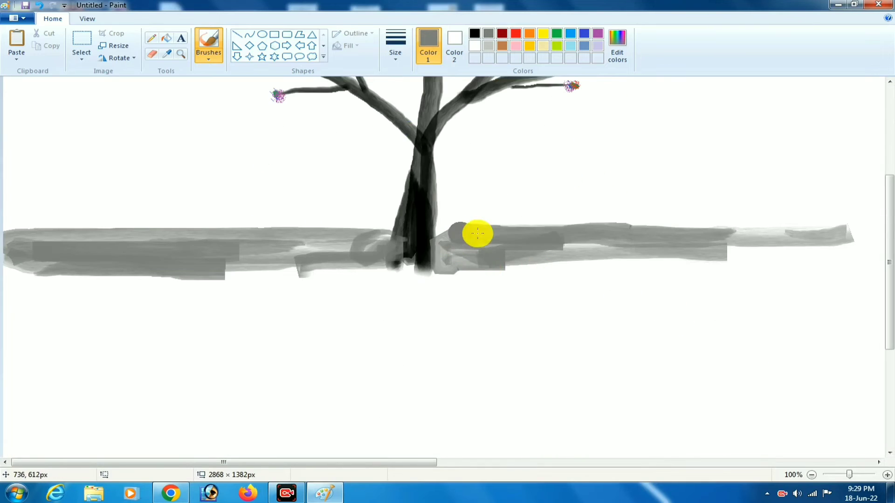
pyautogui.moveTo(477, 233)
pyautogui.mouseDown()
pyautogui.moveTo(497, 266)
pyautogui.moveTo(823, 251)
pyautogui.moveTo(742, 237)
pyautogui.moveTo(869, 227)
pyautogui.moveTo(738, 225)
pyautogui.moveTo(879, 244)
pyautogui.moveTo(785, 267)
pyautogui.moveTo(665, 244)
pyautogui.moveTo(746, 229)
pyautogui.moveTo(448, 234)
pyautogui.moveTo(455, 247)
pyautogui.moveTo(599, 245)
pyautogui.moveTo(459, 269)
pyautogui.moveTo(869, 240)
pyautogui.moveTo(418, 271)
pyautogui.moveTo(426, 266)
pyautogui.moveTo(265, 267)
pyautogui.moveTo(451, 268)
pyautogui.moveTo(378, 249)
pyautogui.moveTo(208, 245)
pyautogui.mouseUp()
pyautogui.scroll(5, 207, 246)
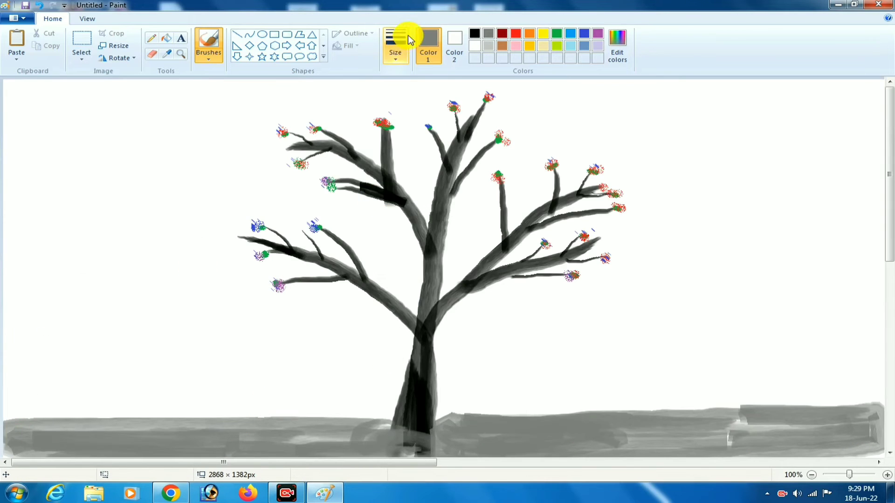
# Paint black strokes over the gray ground on both sides of the trunk to darken it
pyautogui.click(475, 33)
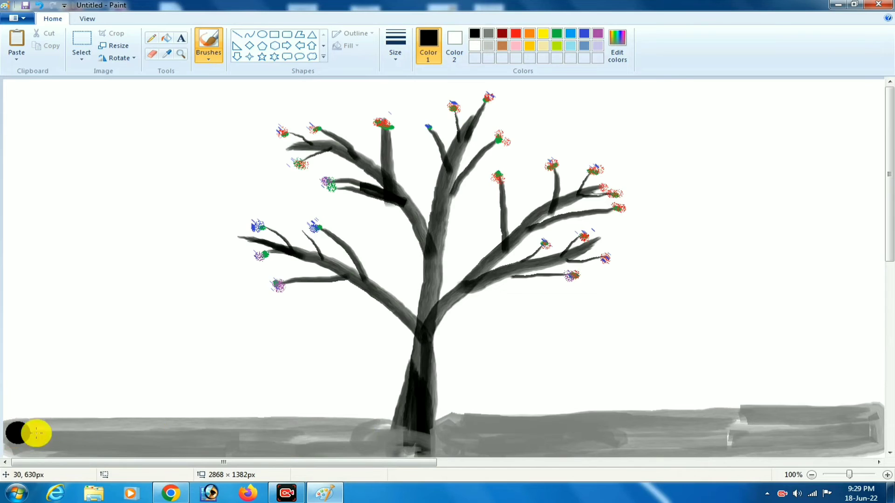
pyautogui.moveTo(36, 433)
pyautogui.mouseDown()
pyautogui.moveTo(258, 448)
pyautogui.moveTo(361, 442)
pyautogui.moveTo(377, 428)
pyautogui.moveTo(11, 426)
pyautogui.moveTo(350, 431)
pyautogui.moveTo(166, 432)
pyautogui.moveTo(4, 456)
pyautogui.moveTo(653, 441)
pyautogui.moveTo(488, 428)
pyautogui.moveTo(871, 407)
pyautogui.moveTo(840, 431)
pyautogui.moveTo(509, 461)
pyautogui.moveTo(400, 436)
pyautogui.moveTo(407, 451)
pyautogui.moveTo(407, 440)
pyautogui.moveTo(424, 447)
pyautogui.moveTo(404, 429)
pyautogui.moveTo(437, 438)
pyautogui.moveTo(378, 450)
pyautogui.mouseUp()
pyautogui.moveTo(485, 440)
pyautogui.mouseDown()
pyautogui.moveTo(673, 423)
pyautogui.moveTo(702, 448)
pyautogui.moveTo(808, 445)
pyautogui.moveTo(514, 435)
pyautogui.moveTo(450, 416)
pyautogui.moveTo(645, 406)
pyautogui.moveTo(549, 450)
pyautogui.mouseUp()
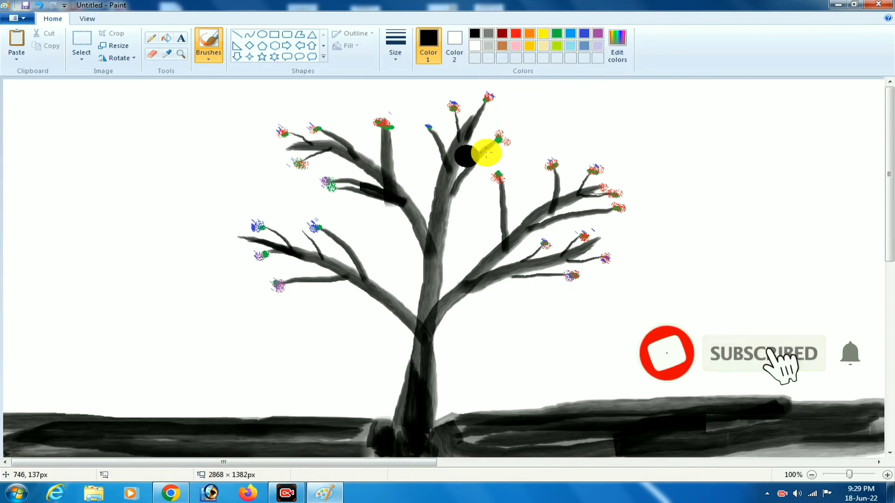
# Fill the white background behind the tree with light blue as the sky
pyautogui.click(571, 46)
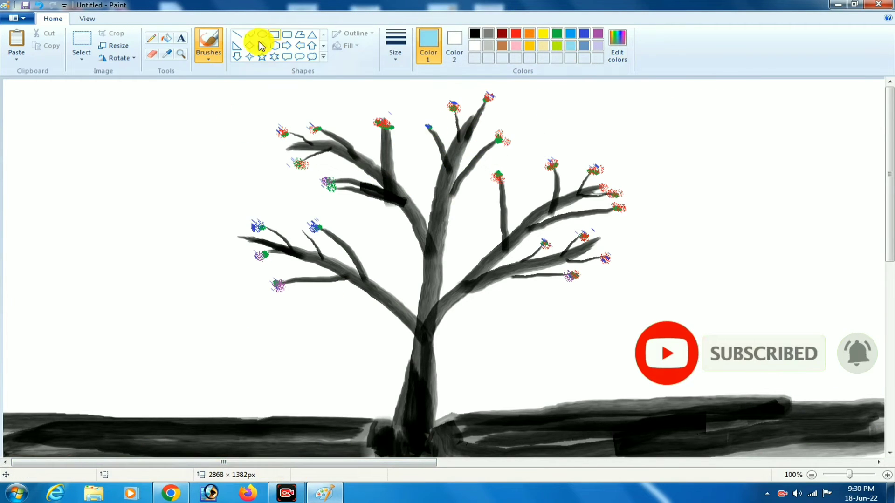
pyautogui.click(166, 38)
pyautogui.click(192, 96)
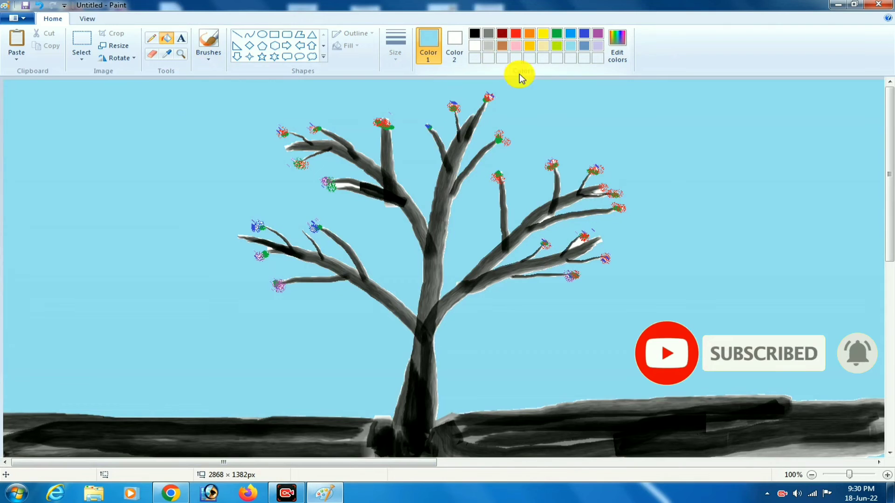
# Draw a cloud callout about 86 × 62 px in the sky left of the tree and make its outline light yellow
pyautogui.click(488, 33)
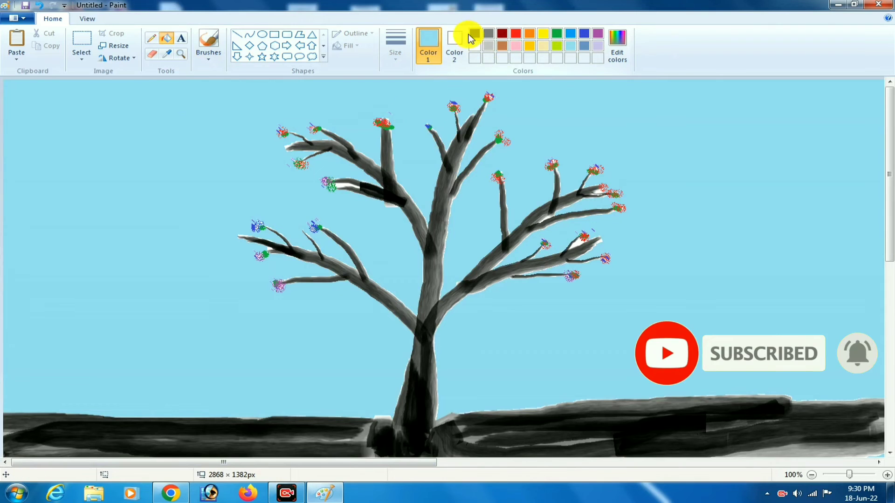
pyautogui.click(311, 57)
pyautogui.moveTo(99, 92); pyautogui.dragTo(140, 118)
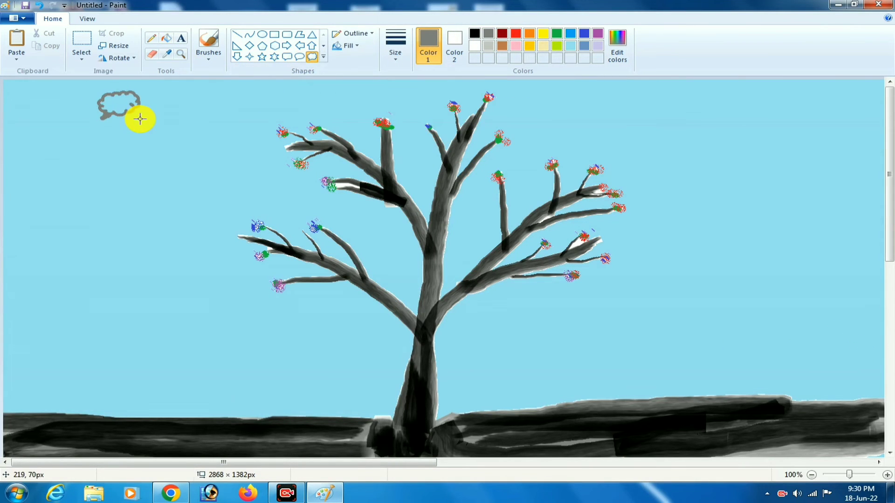
pyautogui.click(488, 45)
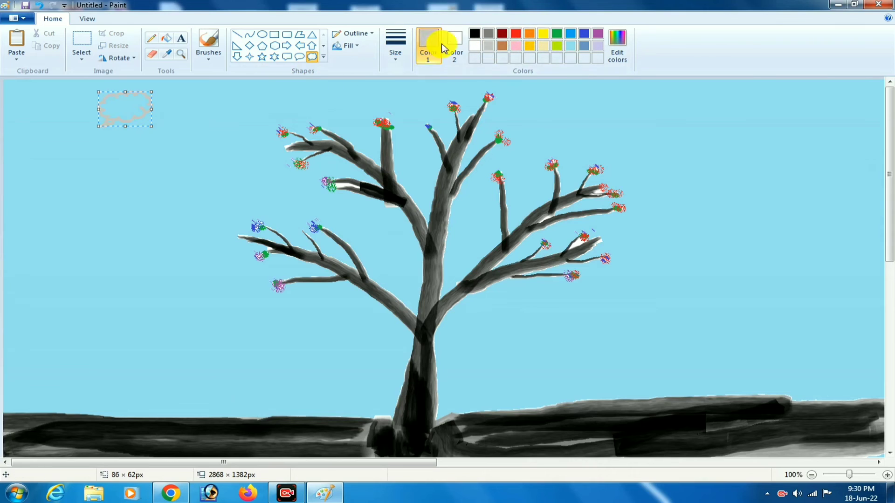
pyautogui.click(475, 34)
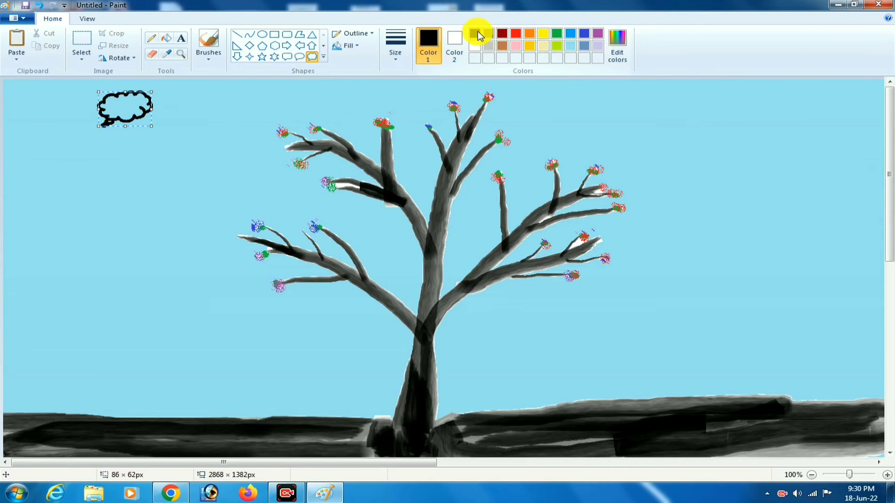
pyautogui.click(488, 36)
pyautogui.click(504, 33)
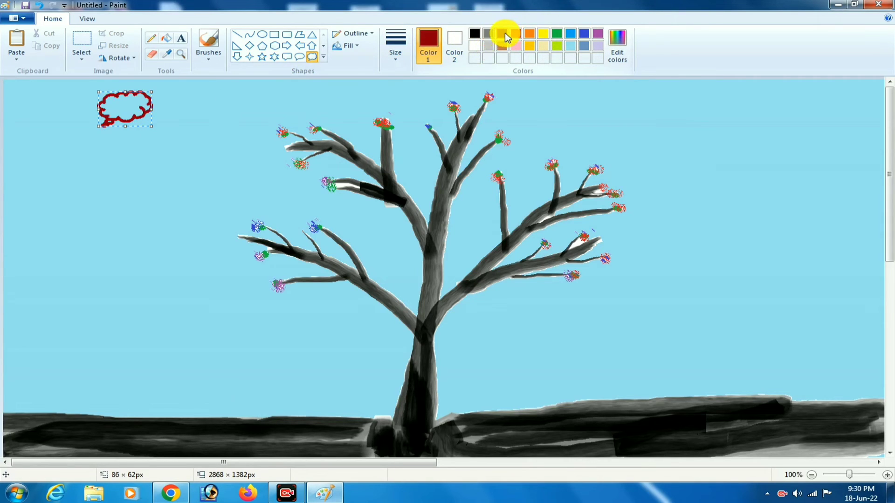
pyautogui.click(543, 45)
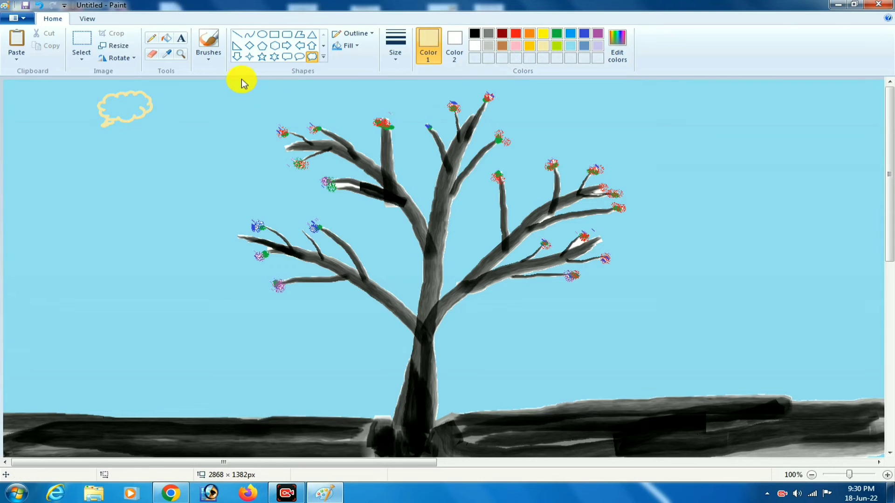
# Draw four more light yellow cloud callouts along the upper sky, one left of the tree and three right of it
pyautogui.moveTo(215, 84); pyautogui.dragTo(269, 111)
pyautogui.moveTo(613, 89); pyautogui.dragTo(624, 101)
pyautogui.moveTo(688, 85); pyautogui.dragTo(769, 103)
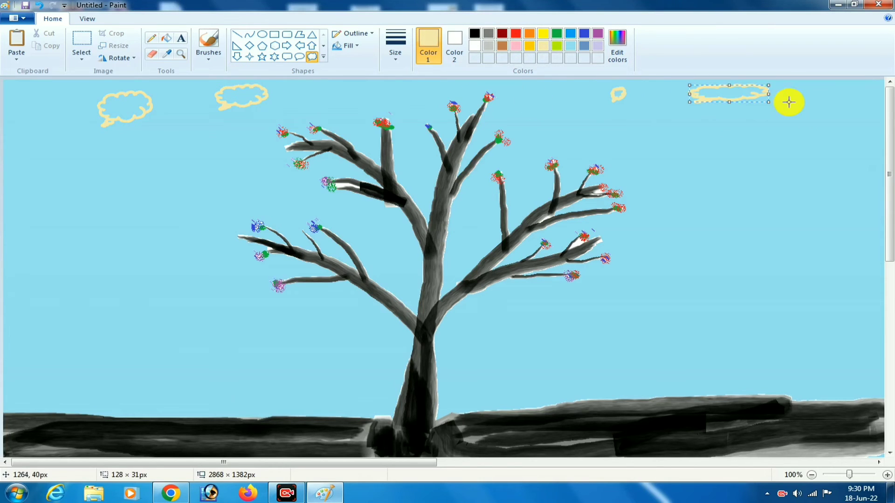
pyautogui.moveTo(828, 89); pyautogui.dragTo(862, 116)
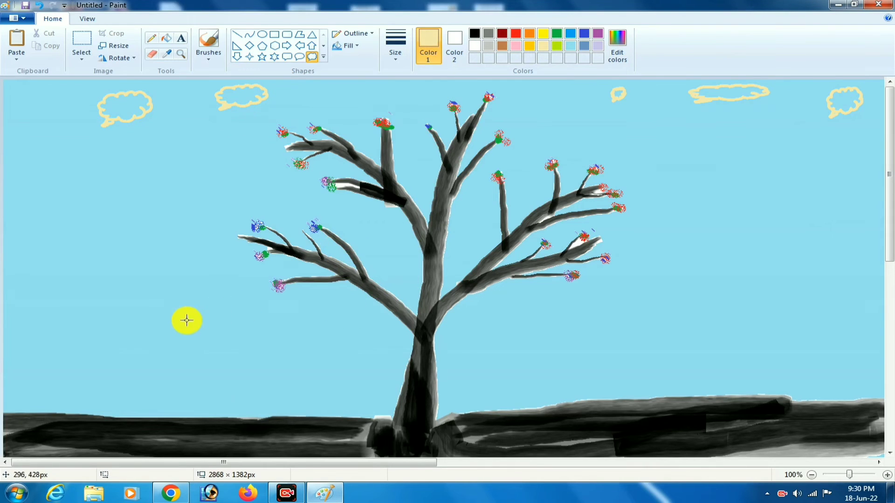
# Paint a light yellow hill above the ground at the canvas's left edge with the Marker brush
pyautogui.click(199, 62)
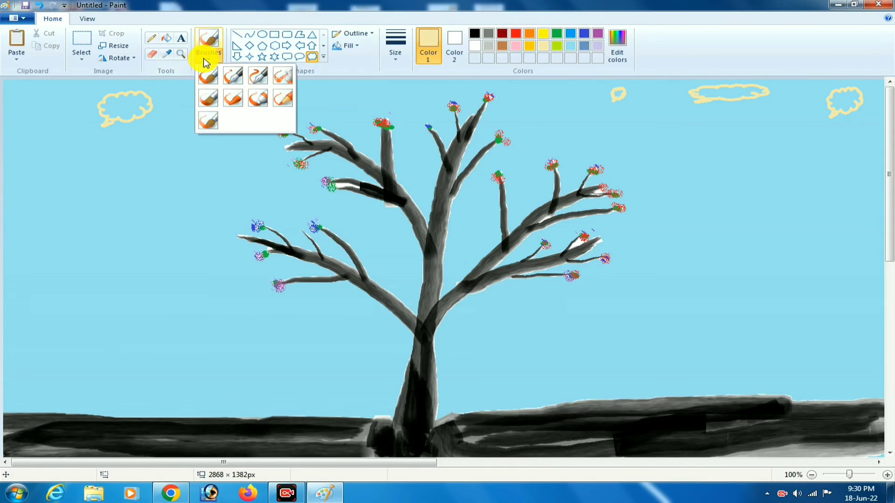
pyautogui.click(262, 99)
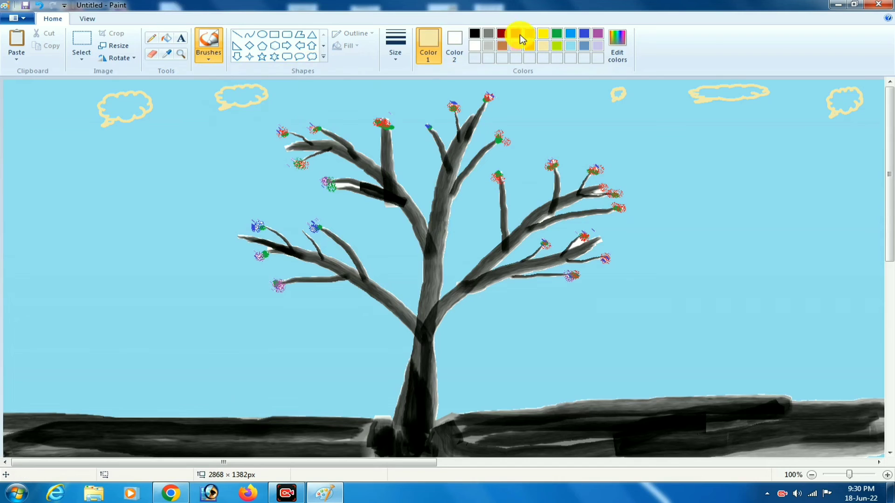
pyautogui.click(457, 40)
pyautogui.moveTo(10, 364)
pyautogui.mouseDown()
pyautogui.moveTo(31, 386)
pyautogui.moveTo(24, 383)
pyautogui.moveTo(16, 400)
pyautogui.moveTo(54, 419)
pyautogui.moveTo(110, 417)
pyautogui.moveTo(61, 406)
pyautogui.moveTo(38, 364)
pyautogui.mouseUp()
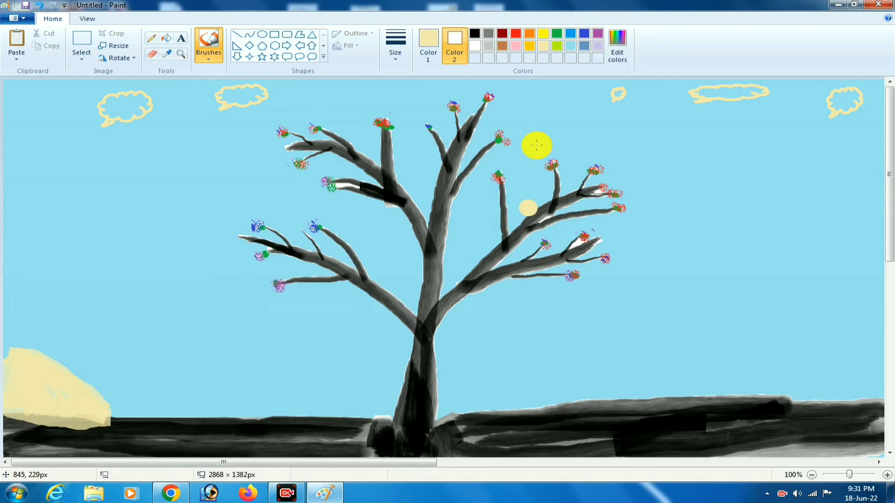
pyautogui.click(570, 45)
pyautogui.click(82, 327)
pyautogui.hotkey('ctrl', 'z')
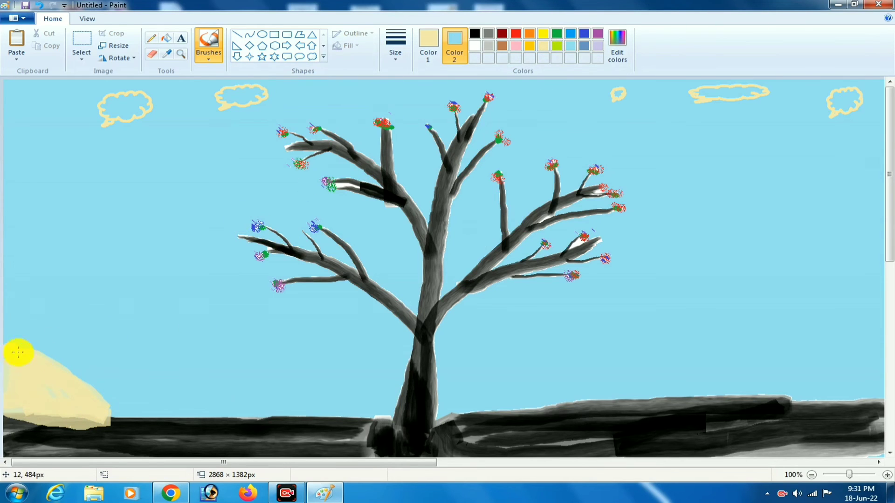
# Paint light blue over the upper slope of the yellow hill to trim it into a lower, straighter shape
pyautogui.click(422, 41)
pyautogui.click(570, 45)
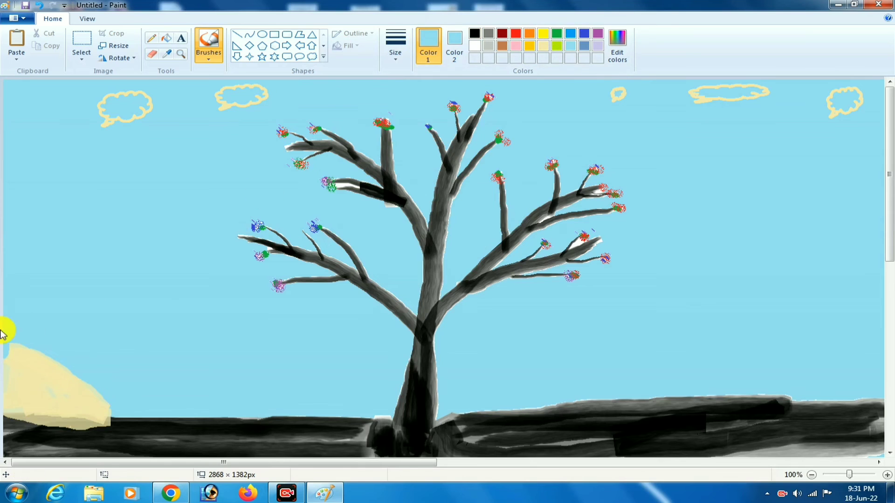
pyautogui.moveTo(6, 331)
pyautogui.mouseDown()
pyautogui.moveTo(67, 387)
pyautogui.moveTo(44, 356)
pyautogui.moveTo(114, 412)
pyautogui.mouseUp()
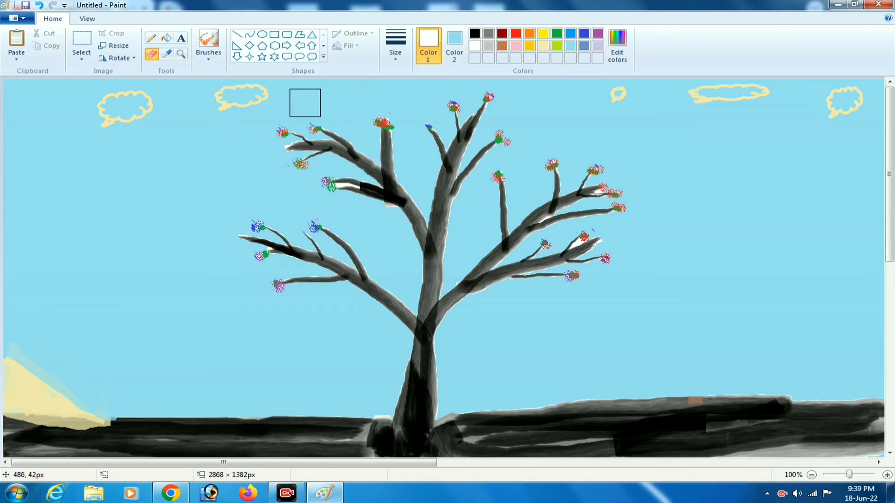
# Draw thin light yellow strokes along the upper slope of the hill using the second-thinnest brush size
pyautogui.click(555, 34)
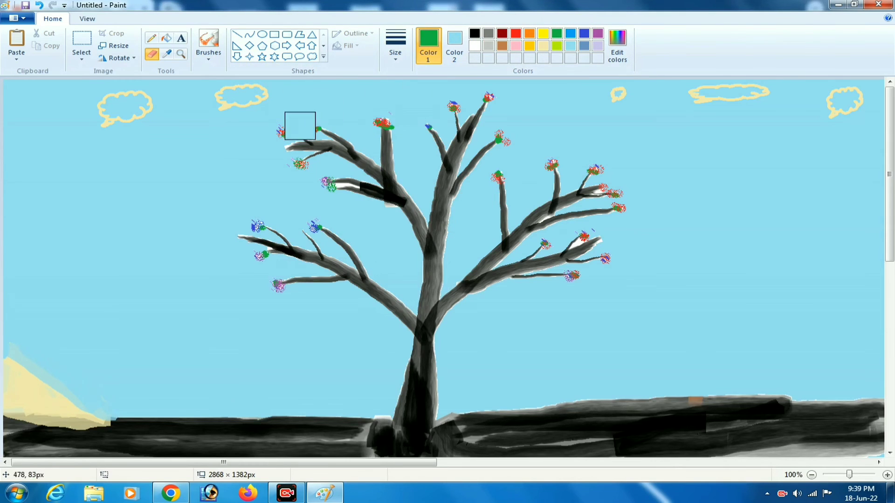
pyautogui.click(206, 48)
pyautogui.click(215, 73)
pyautogui.click(395, 47)
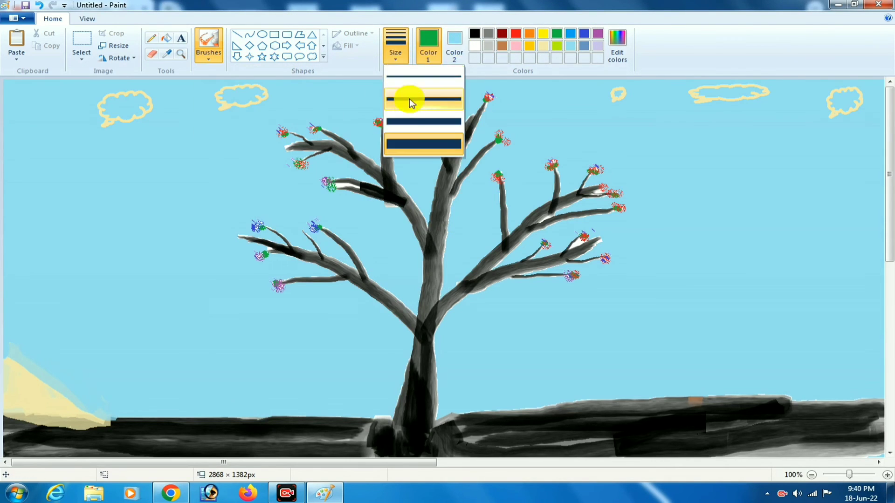
pyautogui.click(426, 104)
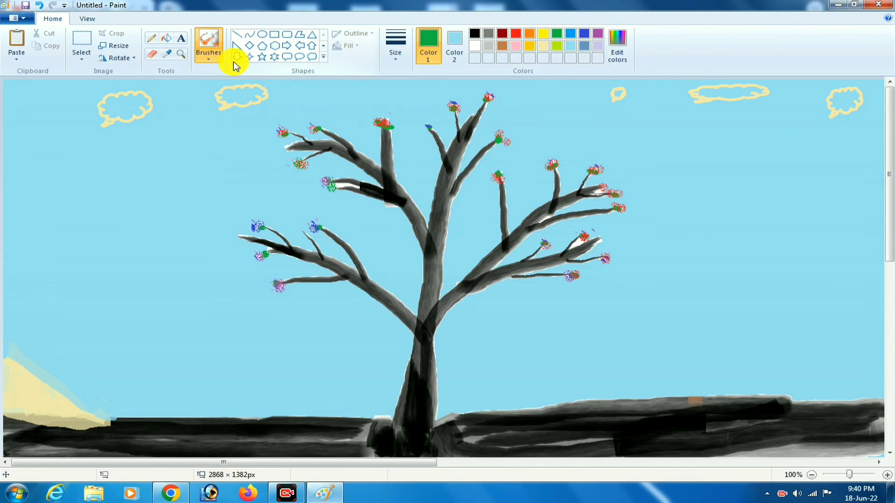
pyautogui.click(208, 54)
pyautogui.click(233, 100)
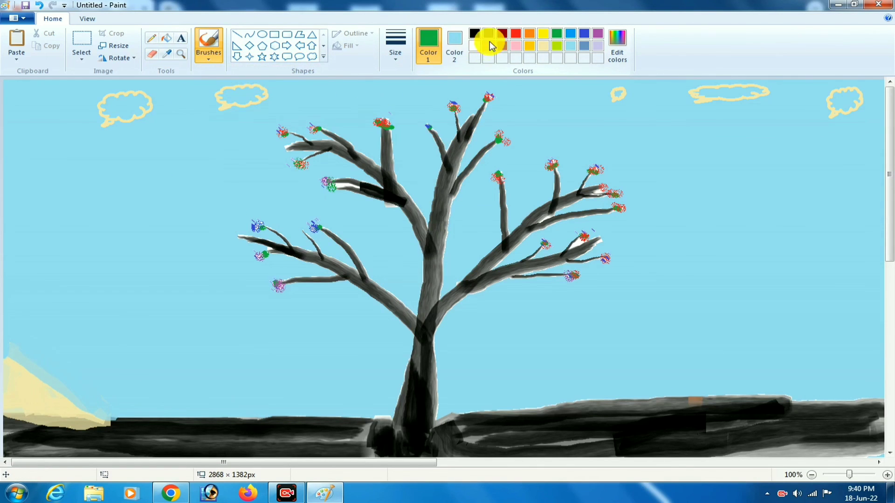
pyautogui.click(543, 45)
pyautogui.moveTo(12, 343)
pyautogui.mouseDown()
pyautogui.moveTo(88, 405)
pyautogui.moveTo(10, 347)
pyautogui.mouseUp()
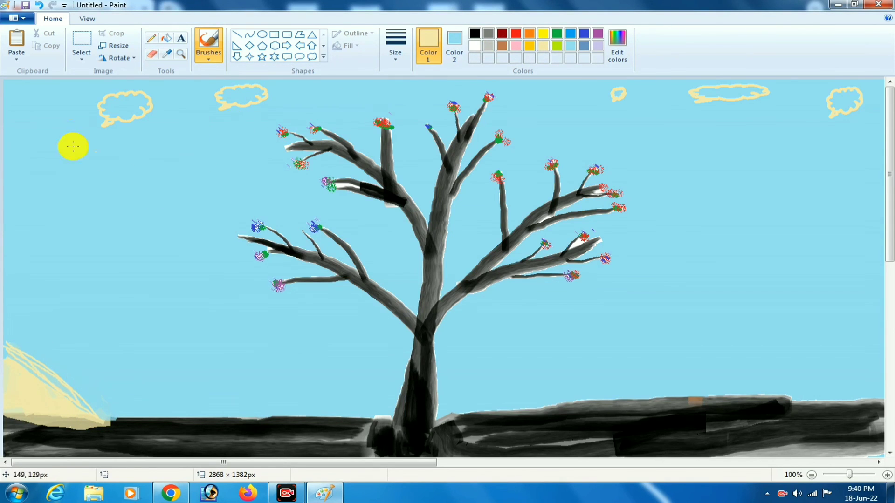
# Thicken the hill's slope down to the ground in light yellow with the Marker brush at the thickest size
pyautogui.click(387, 65)
pyautogui.click(409, 140)
pyautogui.click(208, 55)
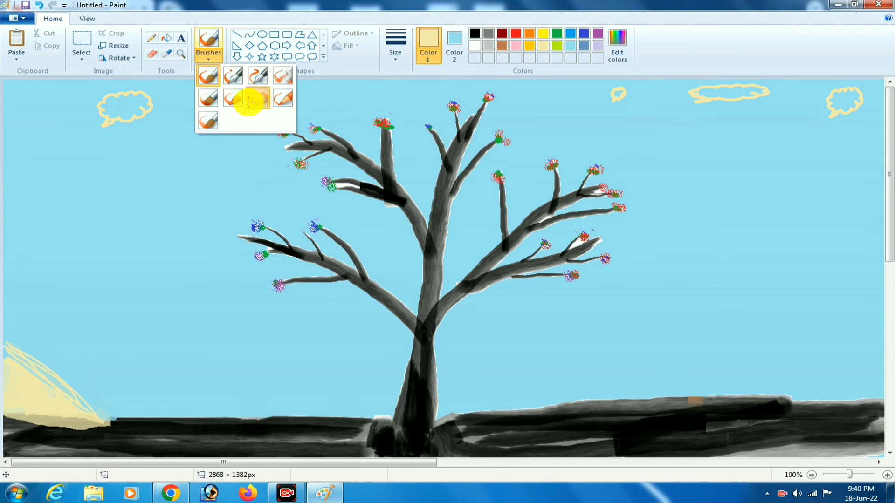
pyautogui.click(250, 96)
pyautogui.moveTo(12, 343); pyautogui.dragTo(98, 424)
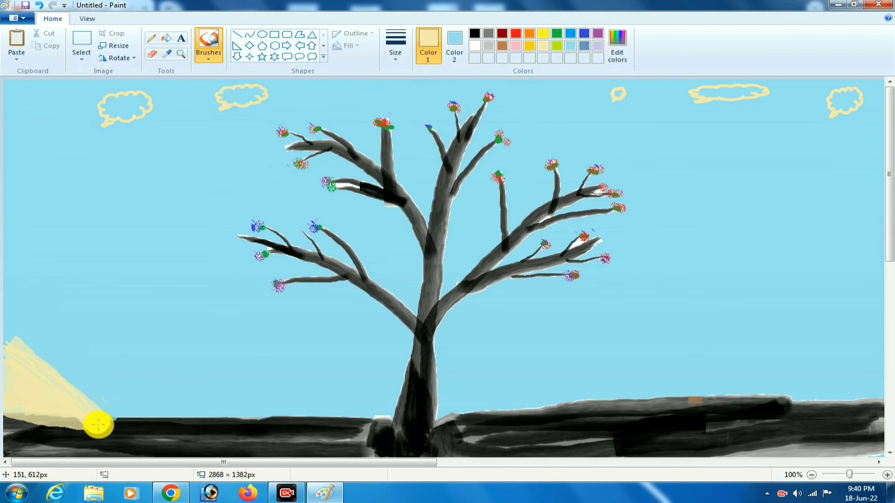
pyautogui.moveTo(4, 339); pyautogui.dragTo(107, 422)
# Paint a broad light gray band down the outer slope of the yellow hill to its base
pyautogui.click(597, 49)
pyautogui.click(492, 47)
pyautogui.moveTo(11, 329); pyautogui.dragTo(113, 410)
pyautogui.moveTo(16, 314)
pyautogui.mouseDown()
pyautogui.moveTo(110, 400)
pyautogui.moveTo(77, 422)
pyautogui.mouseUp()
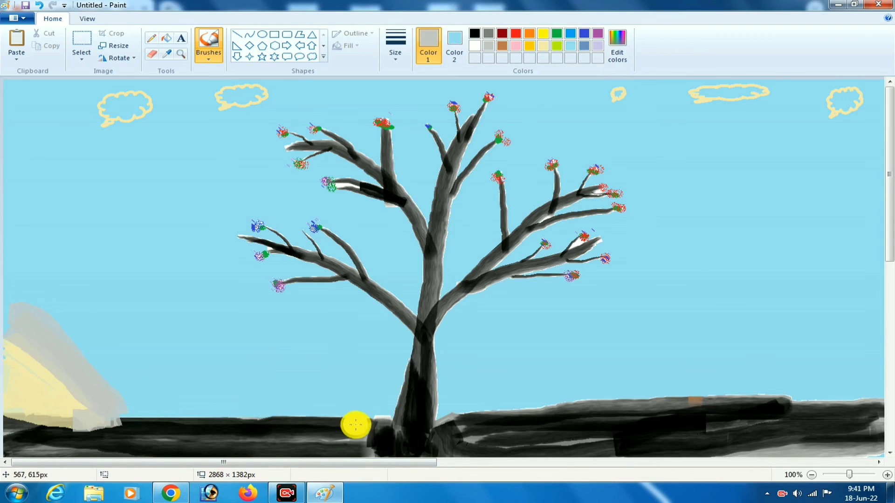